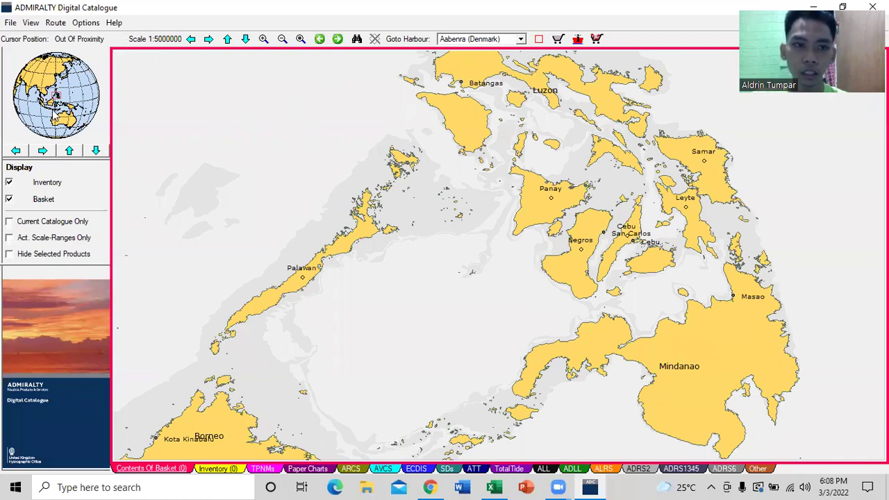
# Go to the harbour Cebu (Philippines) on the chart and view the area around it.
pyautogui.click(486, 39)
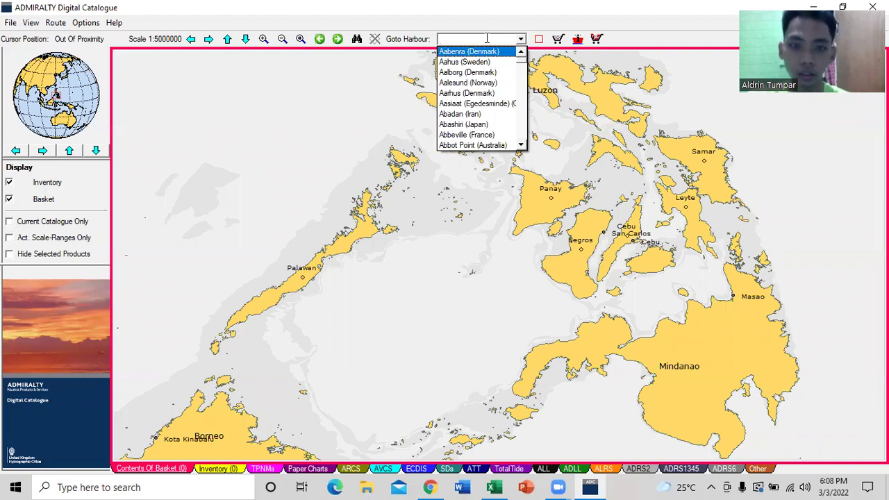
pyautogui.write('cebu')
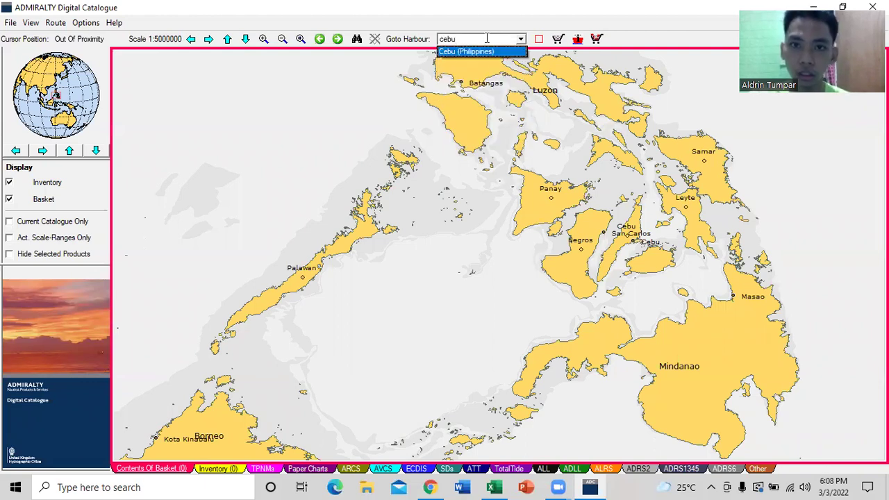
pyautogui.click(486, 52)
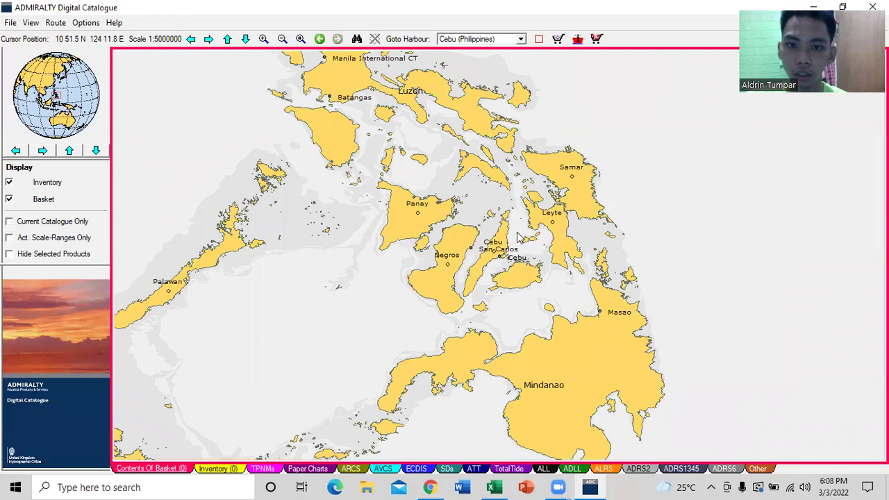
pyautogui.scroll(1, 495, 242)
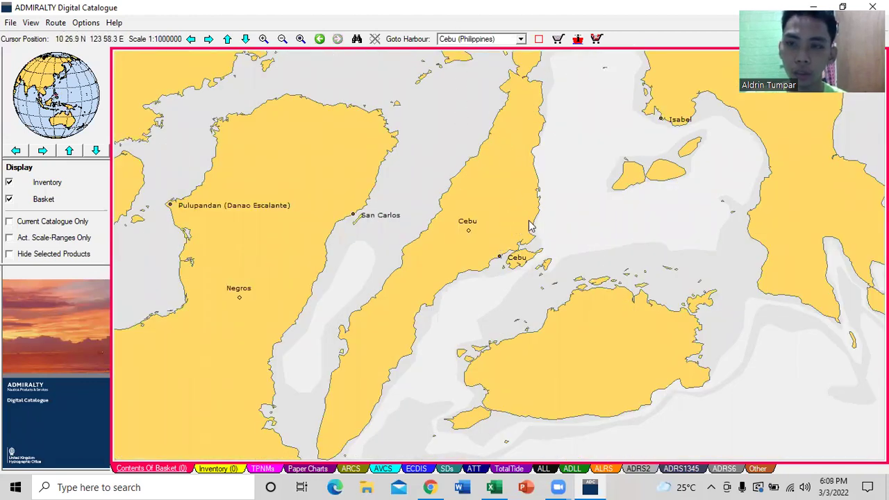
# Go to the harbour Subic Bay, Keppel Subic Shipyard (Philippines) and examine its location on the chart.
pyautogui.click(488, 38)
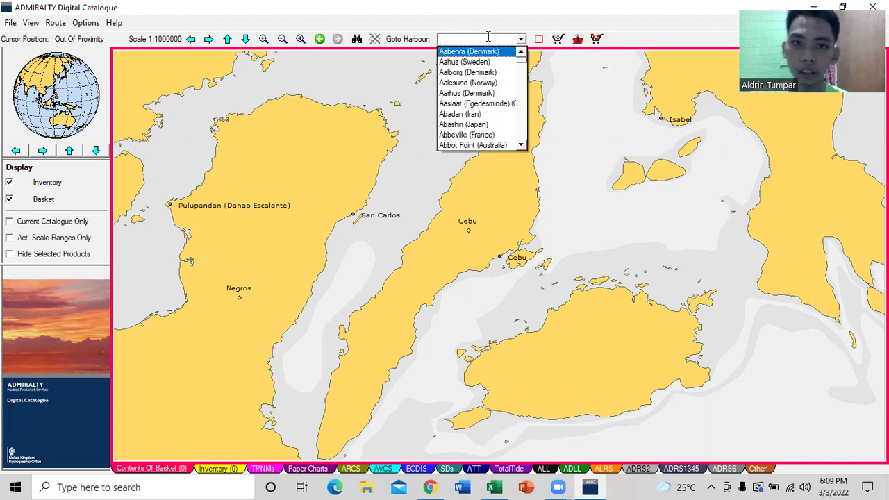
pyautogui.write('subic')
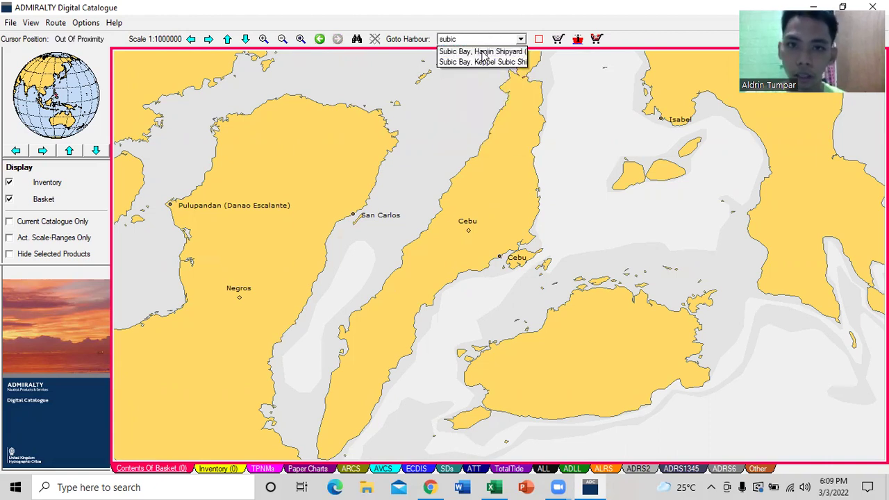
pyautogui.click(479, 62)
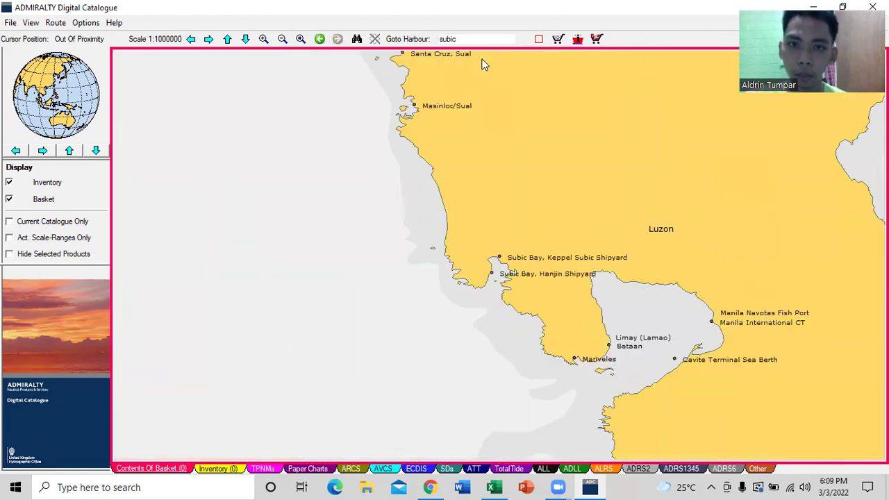
pyautogui.click(502, 259)
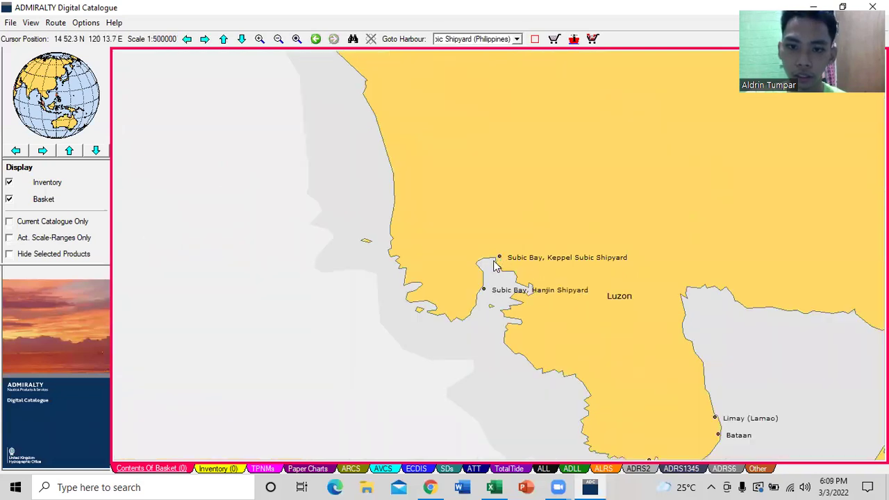
pyautogui.rightClick(493, 263)
pyautogui.rightClick(496, 288)
pyautogui.rightClick(495, 287)
pyautogui.rightClick(495, 287)
pyautogui.click(500, 295)
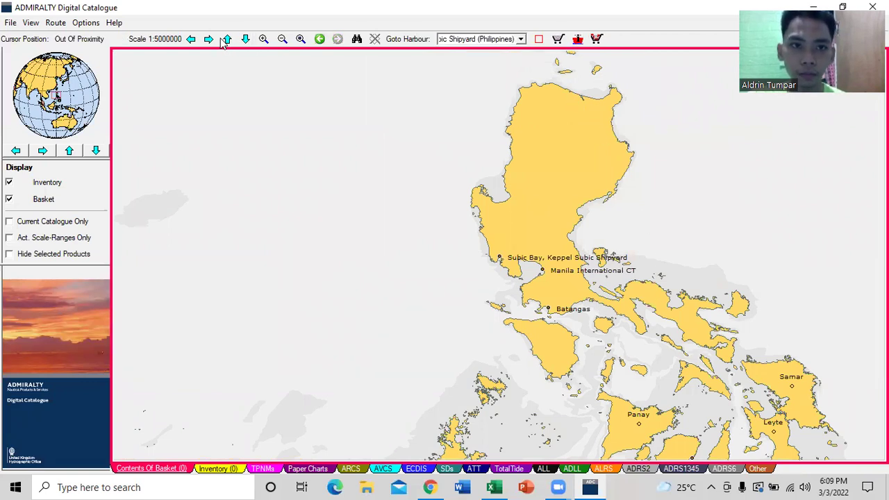
# Start a new route and place its first waypoint on the coast at Cebu harbour.
pyautogui.click(243, 39)
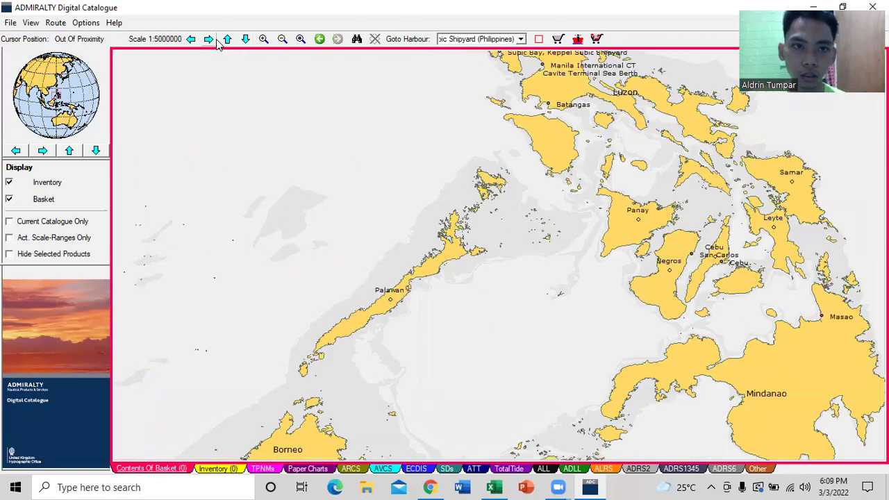
pyautogui.click(214, 41)
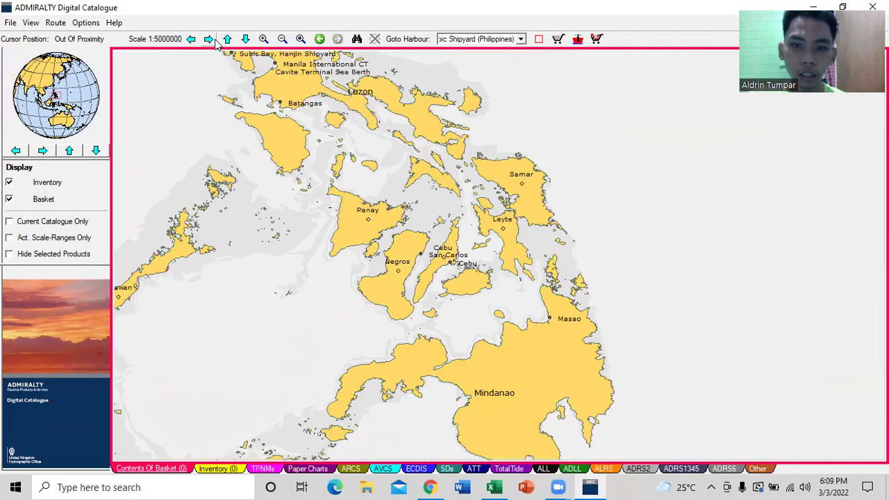
pyautogui.click(59, 23)
pyautogui.moveTo(78, 27)
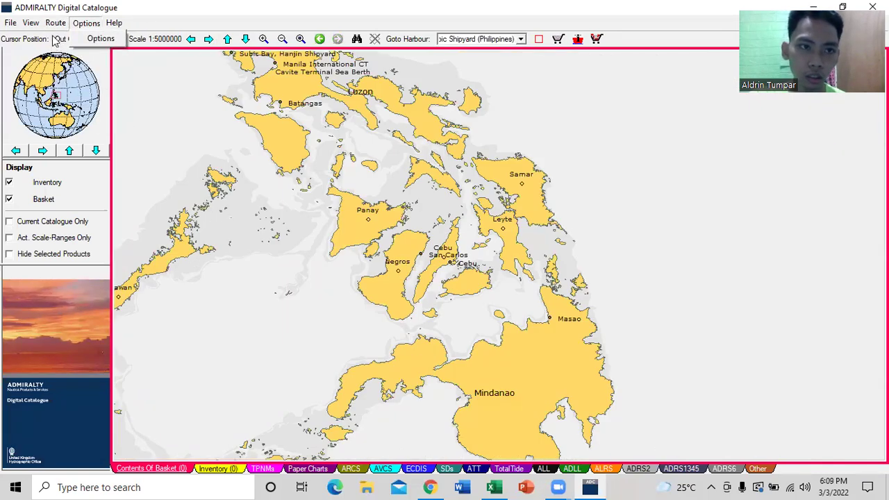
pyautogui.click(78, 89)
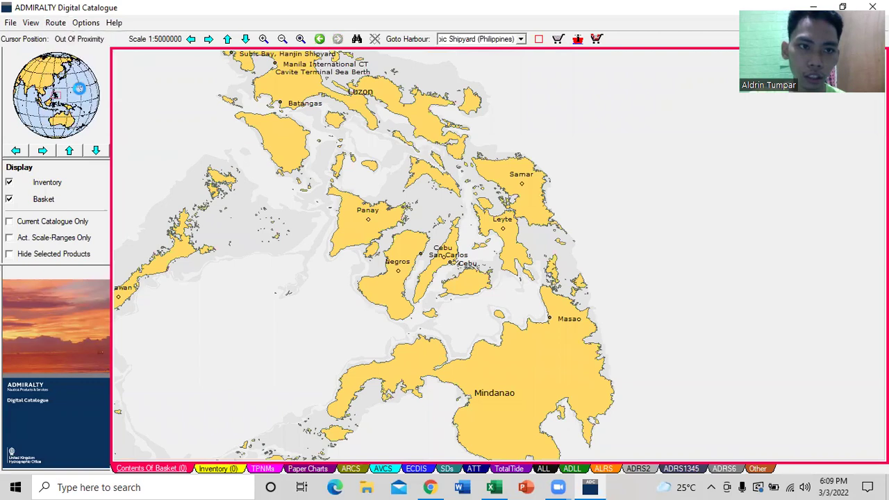
pyautogui.scroll(1, 414, 269)
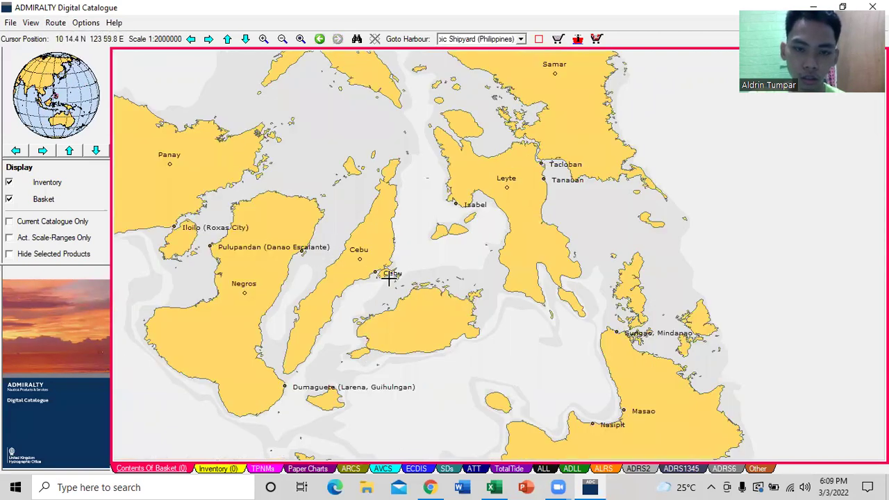
pyautogui.scroll(1, 388, 278)
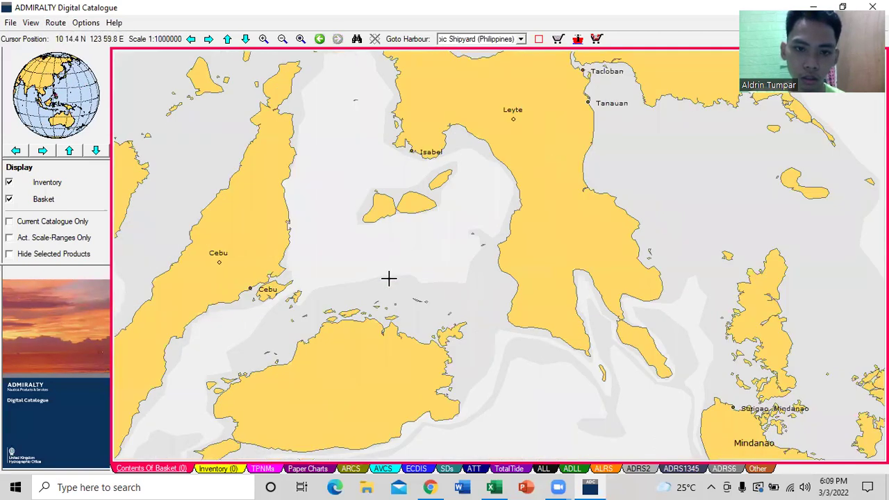
pyautogui.click(192, 40)
pyautogui.scroll(2, 565, 288)
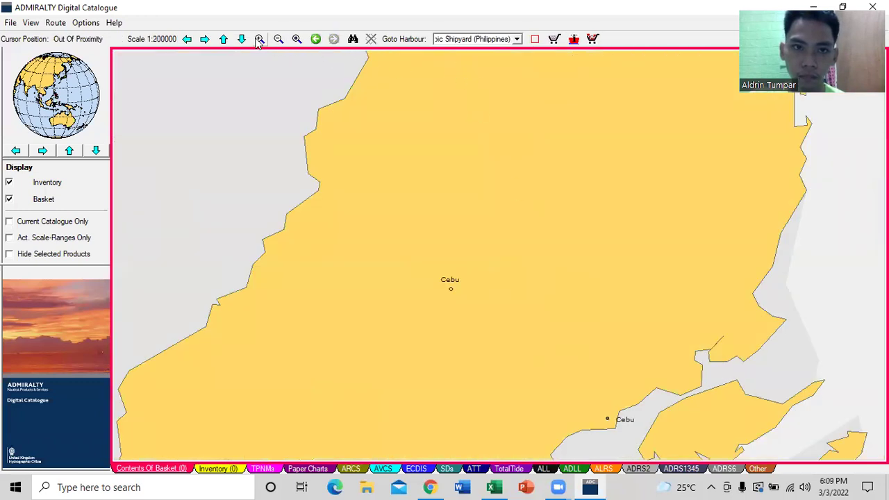
pyautogui.click(205, 38)
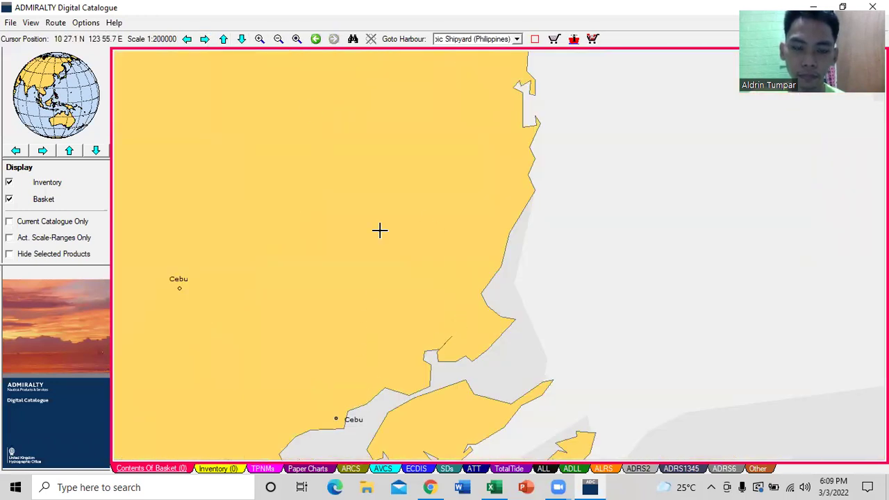
pyautogui.click(241, 39)
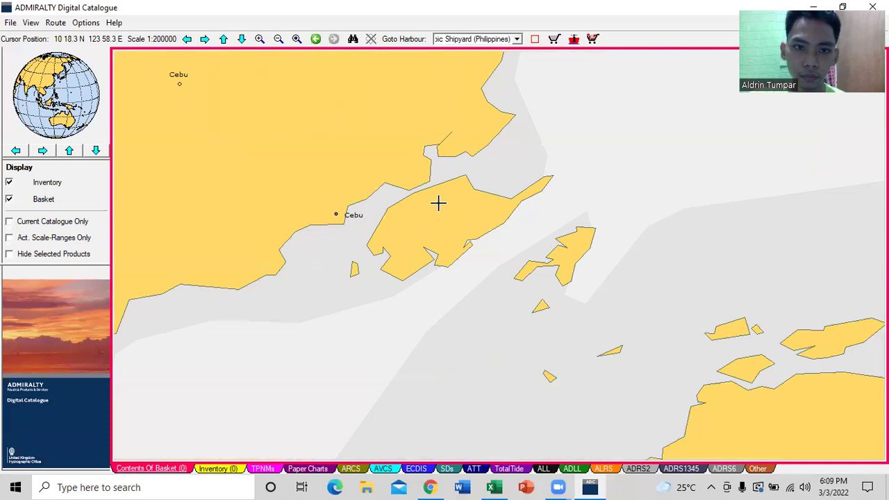
pyautogui.scroll(1, 372, 189)
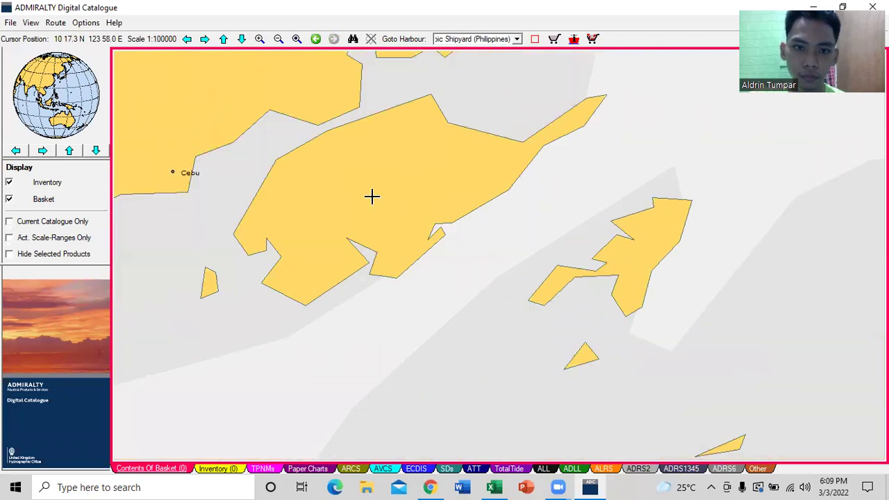
pyautogui.click(189, 39)
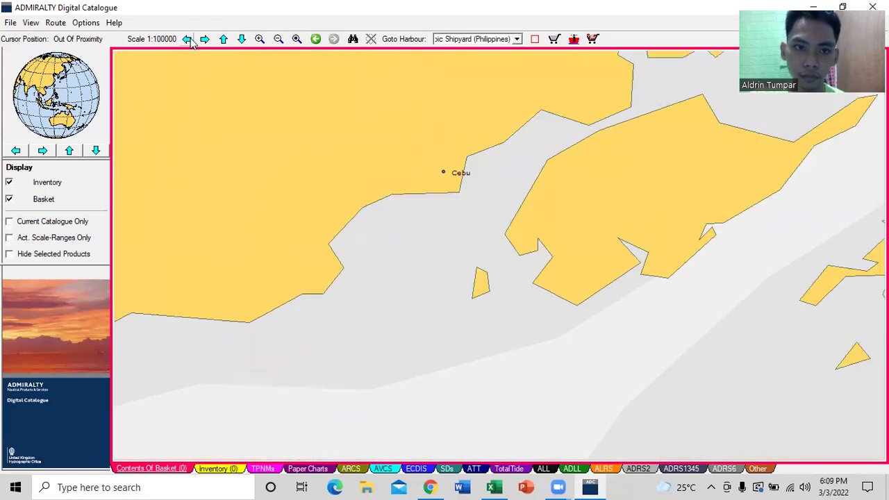
pyautogui.click(465, 172)
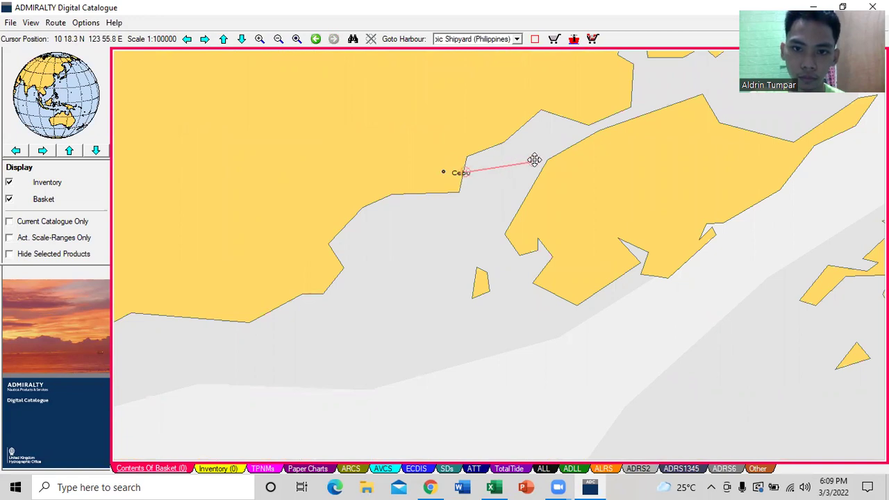
# Extend the route with a waypoint in the channel northeast of Cebu harbour and another just off Cebu island's east coast.
pyautogui.click(708, 84)
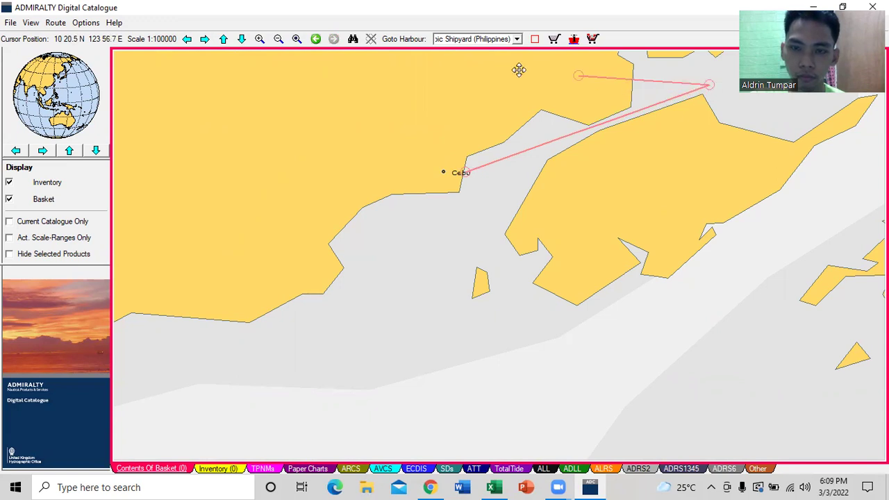
pyautogui.click(224, 39)
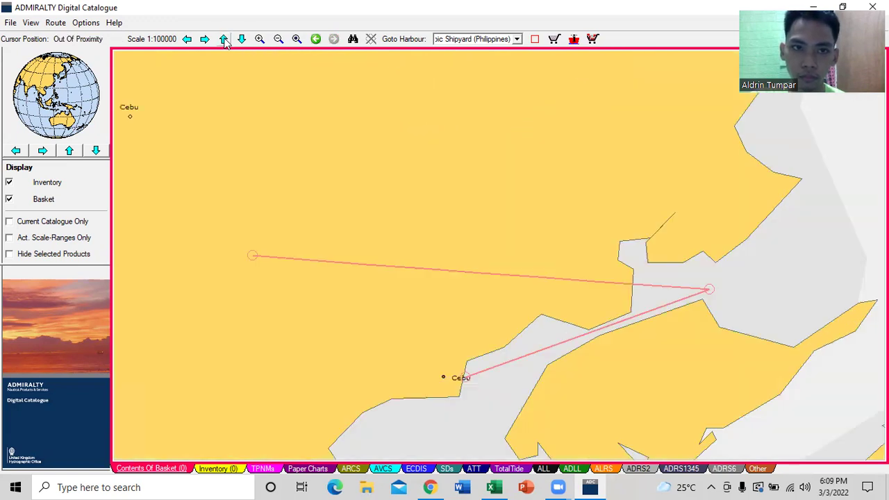
pyautogui.click(276, 40)
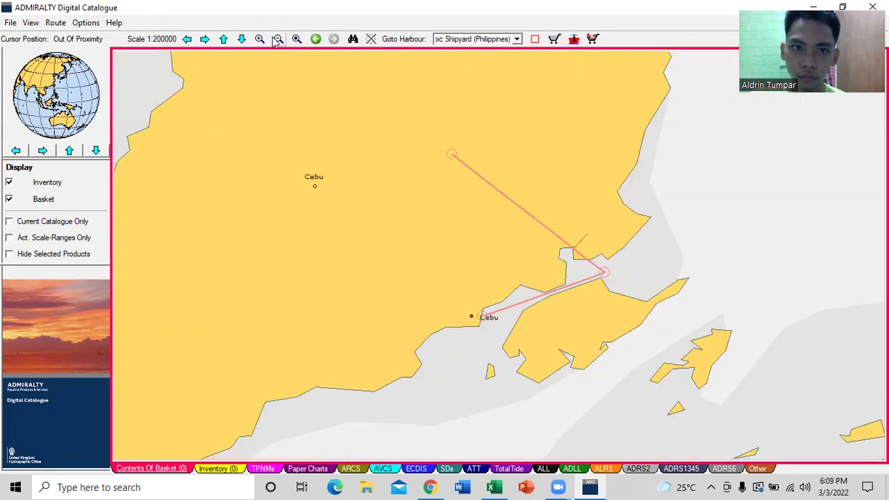
pyautogui.click(275, 39)
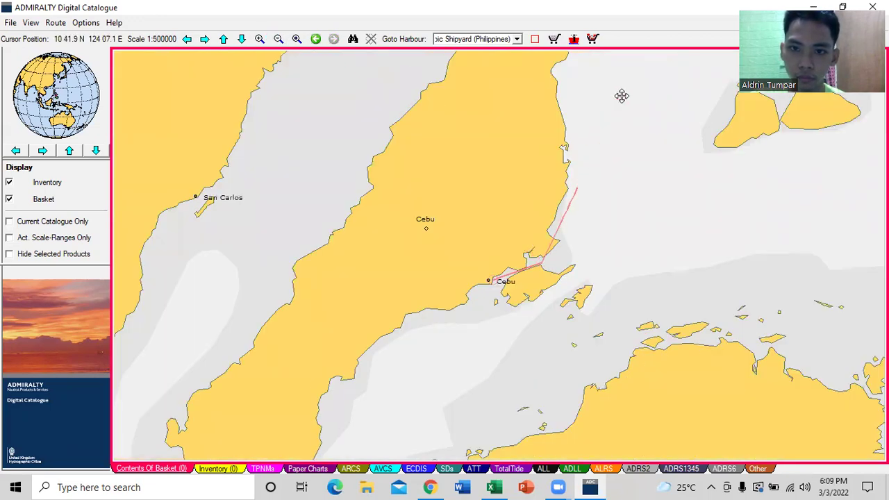
pyautogui.click(577, 235)
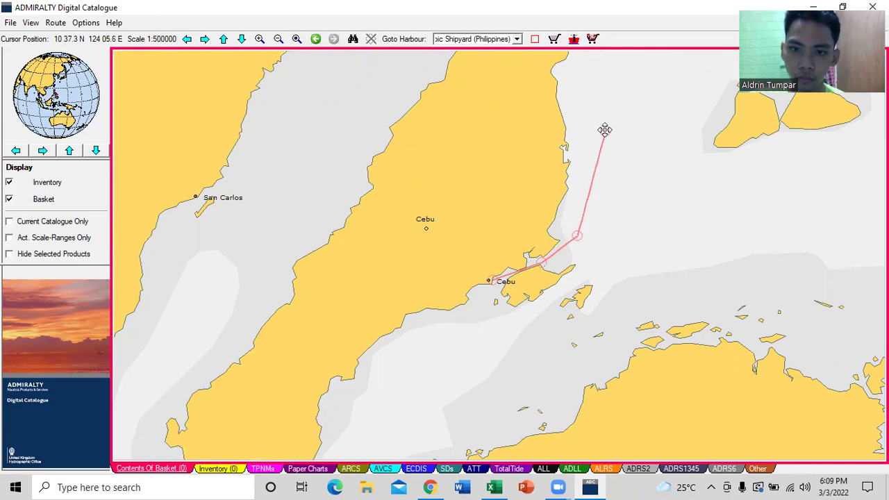
# Add a waypoint north of Cebu island in the strait just off Leyte's northwest tip.
pyautogui.click(277, 39)
pyautogui.click(279, 40)
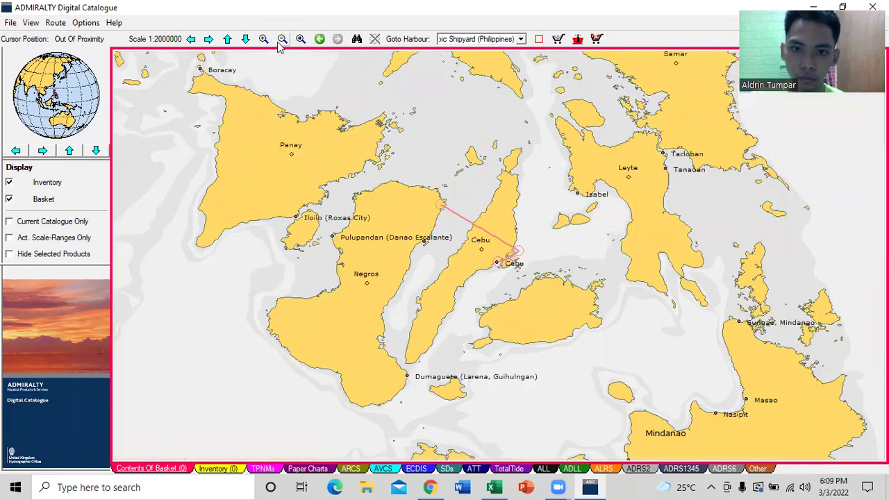
pyautogui.click(540, 112)
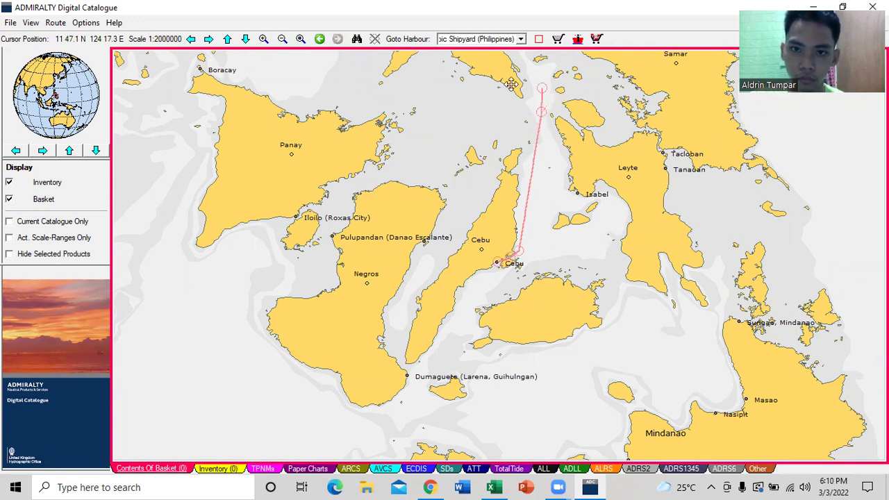
# Continue the route with a waypoint in open water northeast of Panay and another farther north, just south of Luzon.
pyautogui.click(227, 38)
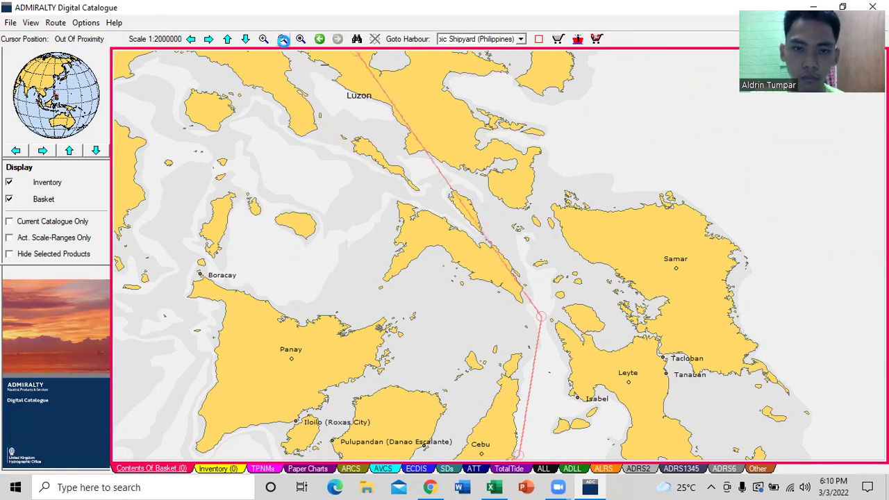
pyautogui.click(282, 39)
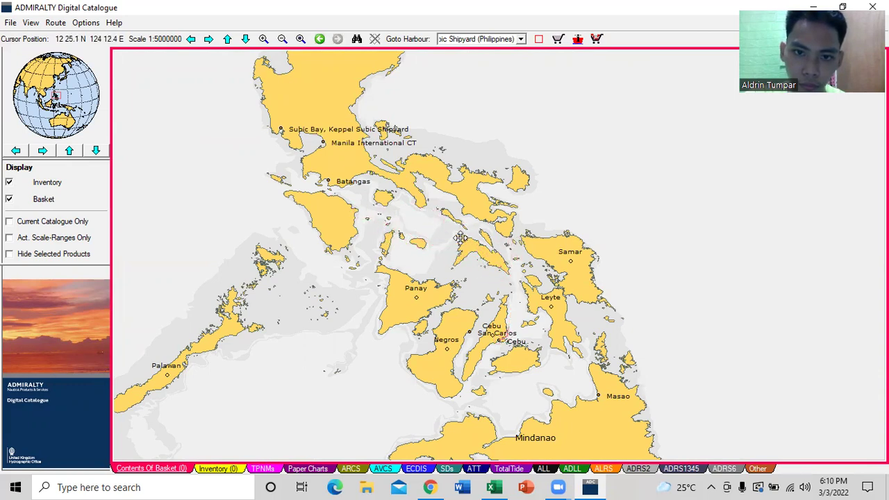
pyautogui.click(264, 39)
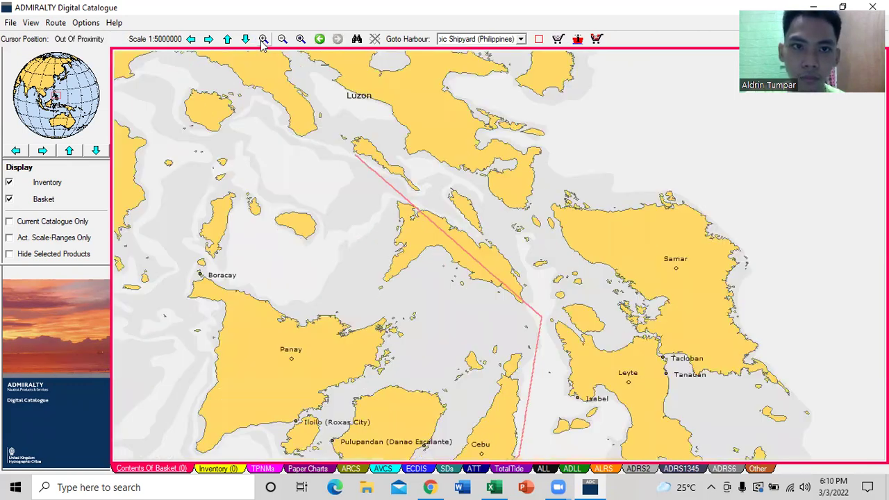
pyautogui.click(263, 40)
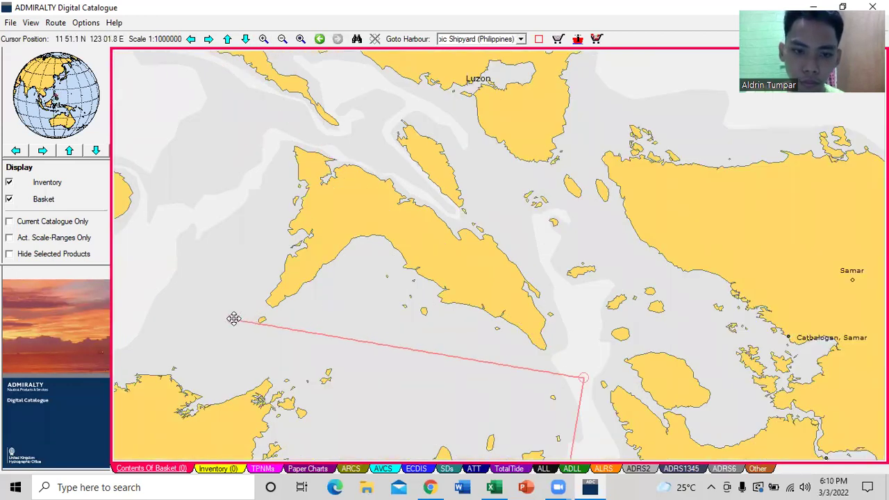
pyautogui.click(173, 321)
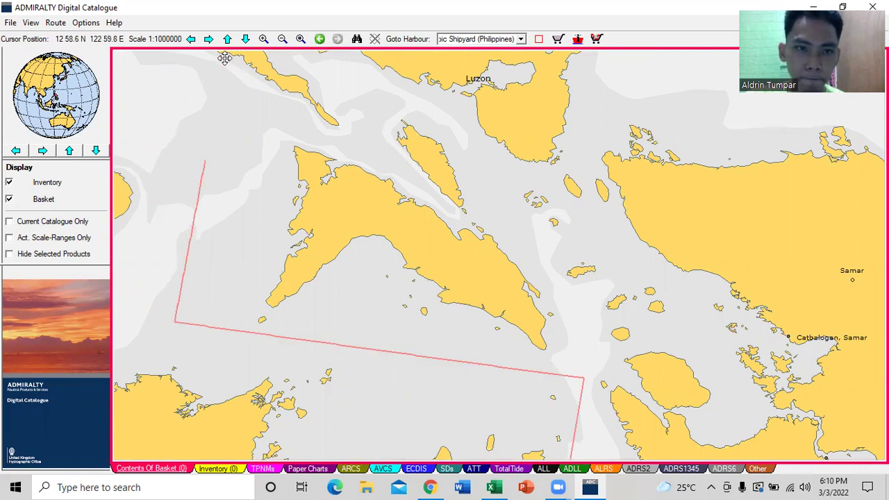
pyautogui.click(280, 38)
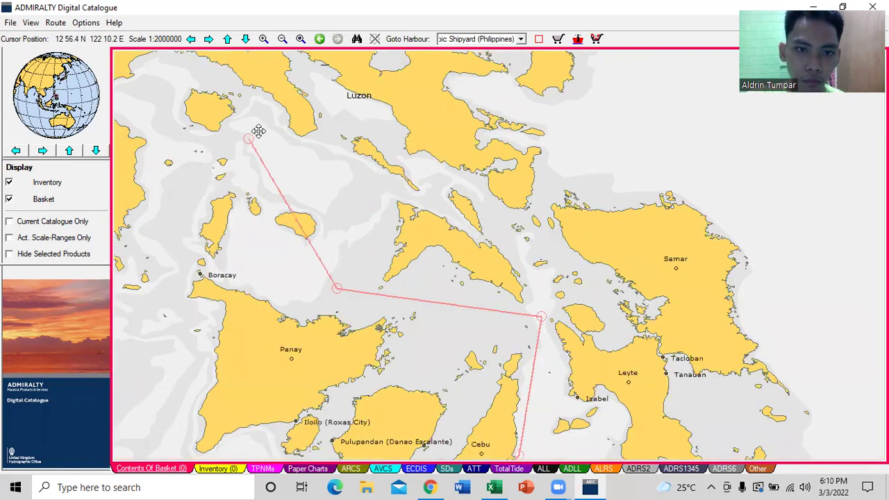
pyautogui.click(322, 164)
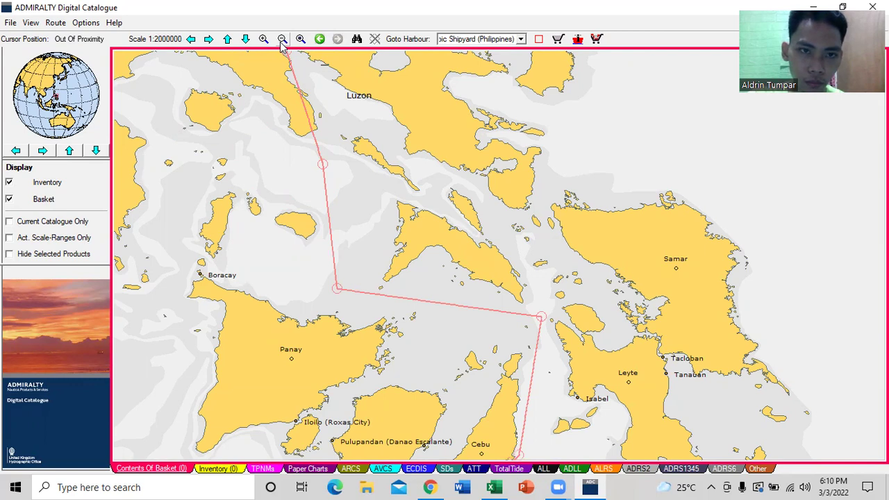
# Extend the route with a waypoint off Mindoro's northeast coast and another in the strait just south of Batangas.
pyautogui.click(191, 40)
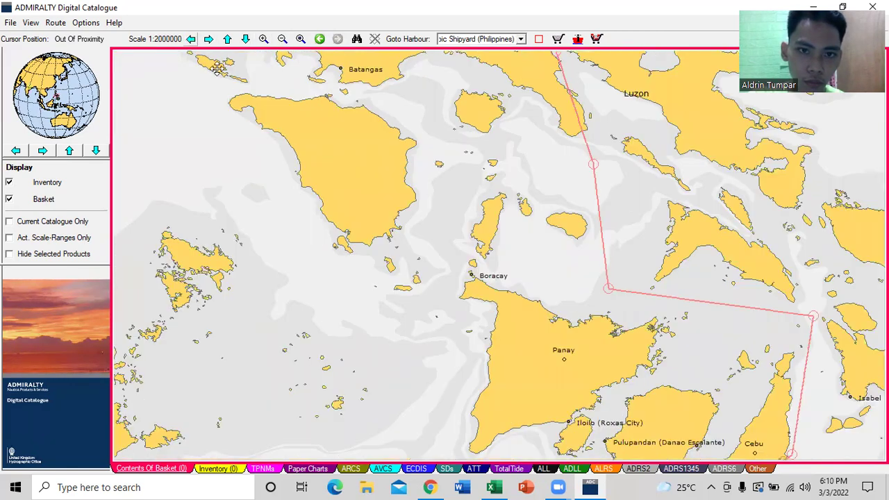
pyautogui.click(423, 131)
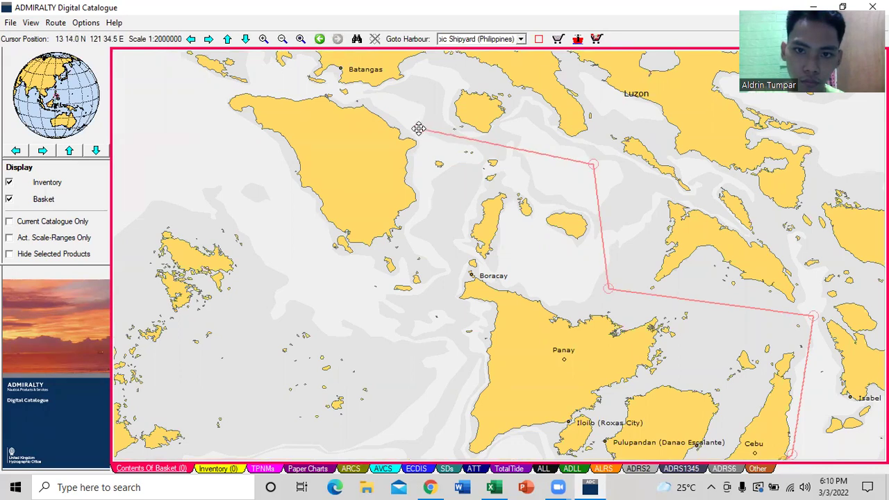
pyautogui.click(417, 127)
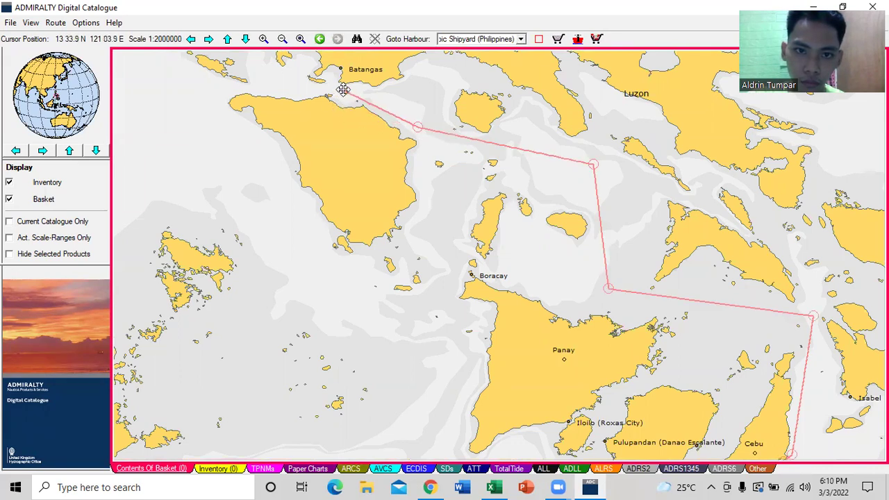
pyautogui.click(264, 39)
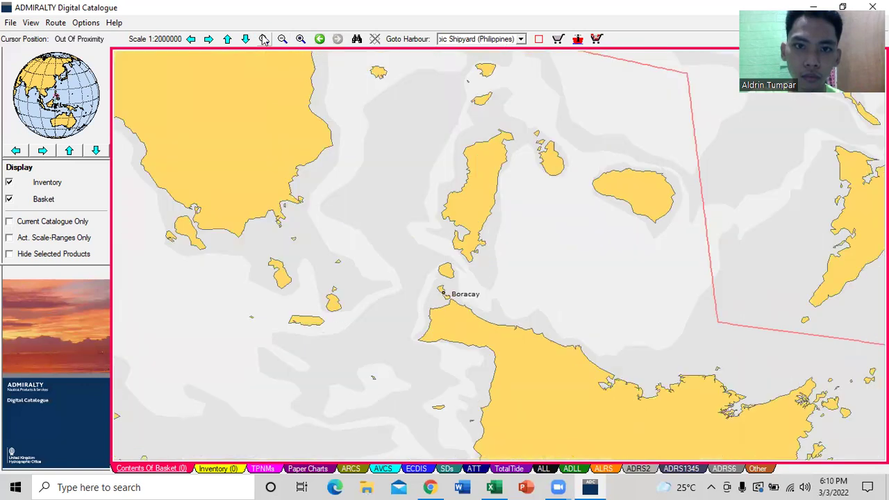
pyautogui.click(227, 39)
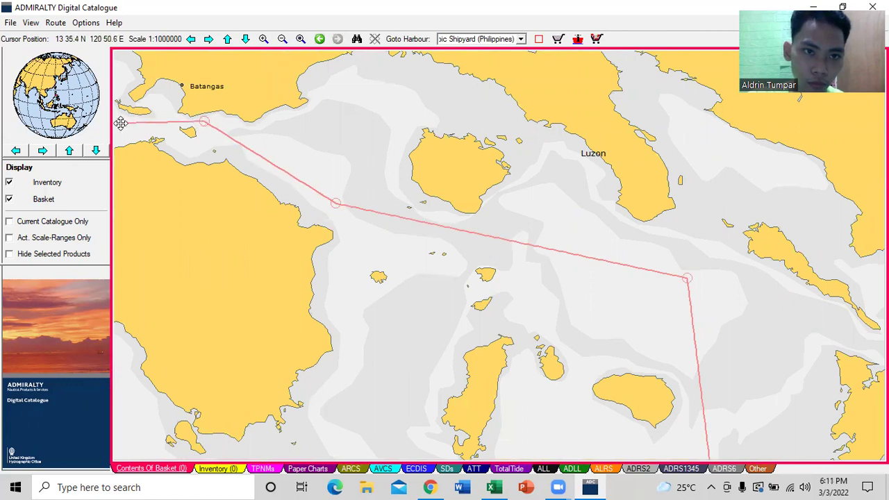
# Add a waypoint in the strait near Mindoro's northwest tip and another offshore just outside the entrance of Subic Bay.
pyautogui.click(191, 39)
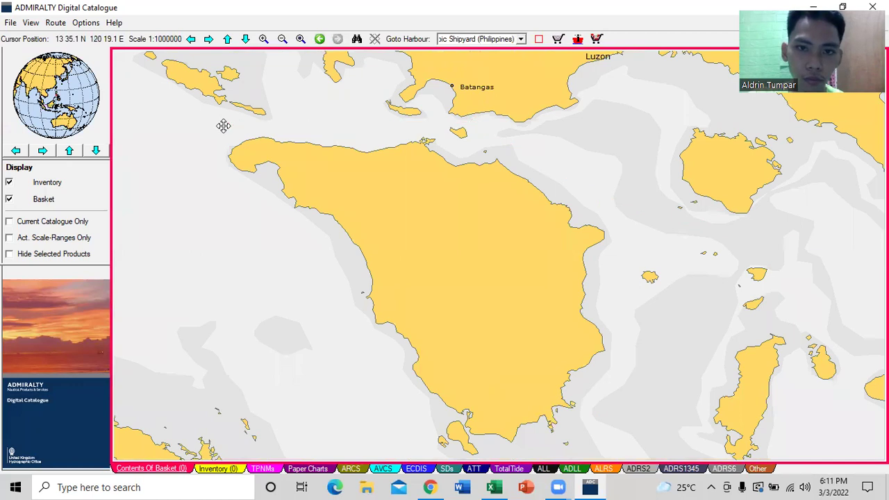
pyautogui.click(284, 40)
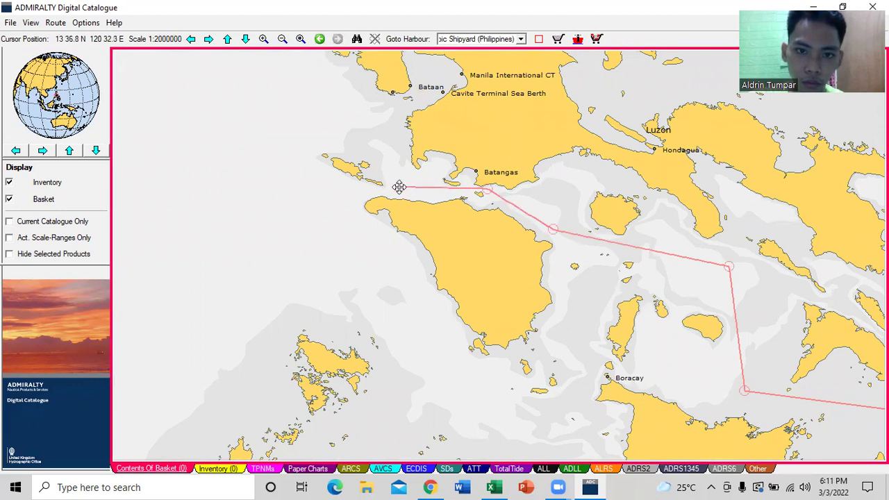
pyautogui.click(399, 187)
pyautogui.click(227, 39)
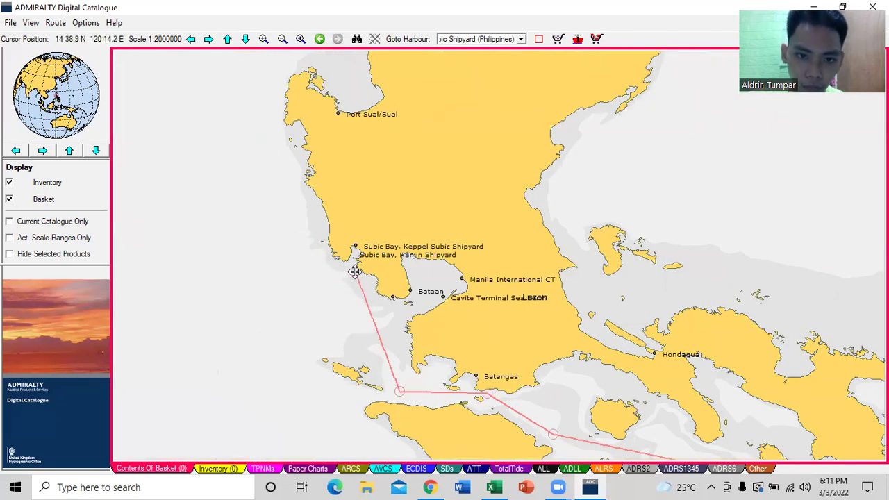
pyautogui.click(343, 272)
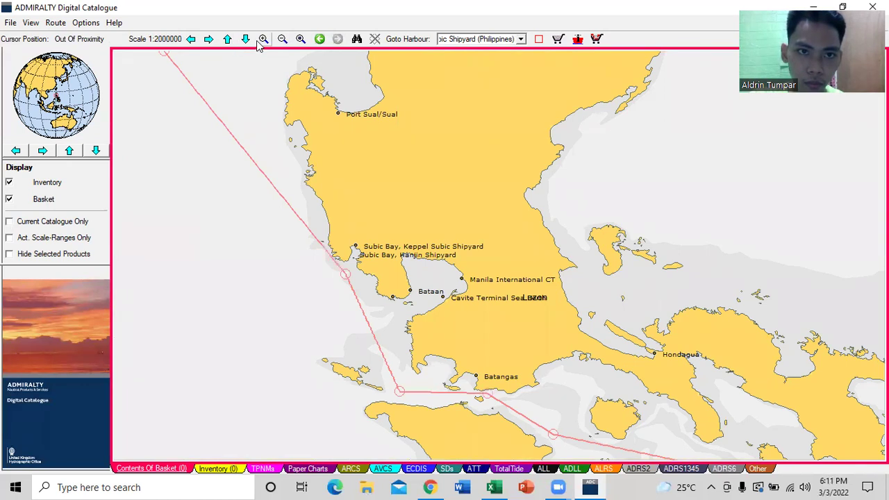
# Place the final waypoint at the head of Subic Bay beside Keppel Subic Shipyard and finish editing the route.
pyautogui.click(260, 41)
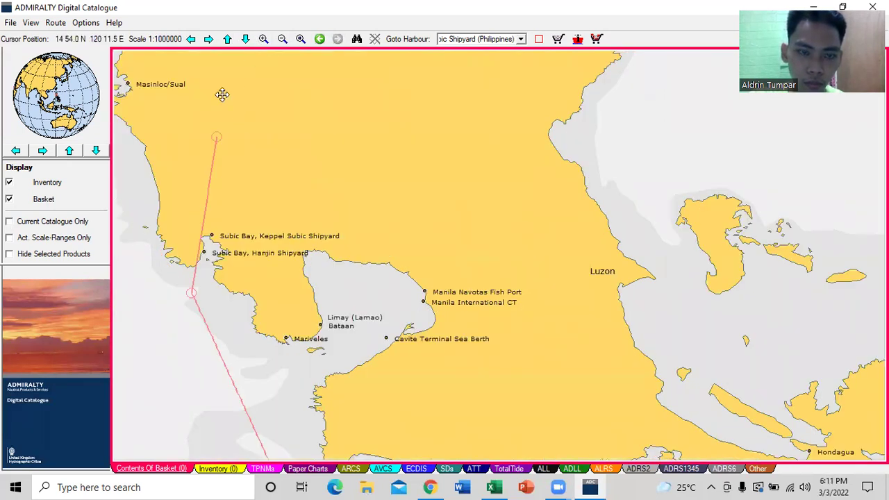
pyautogui.click(260, 39)
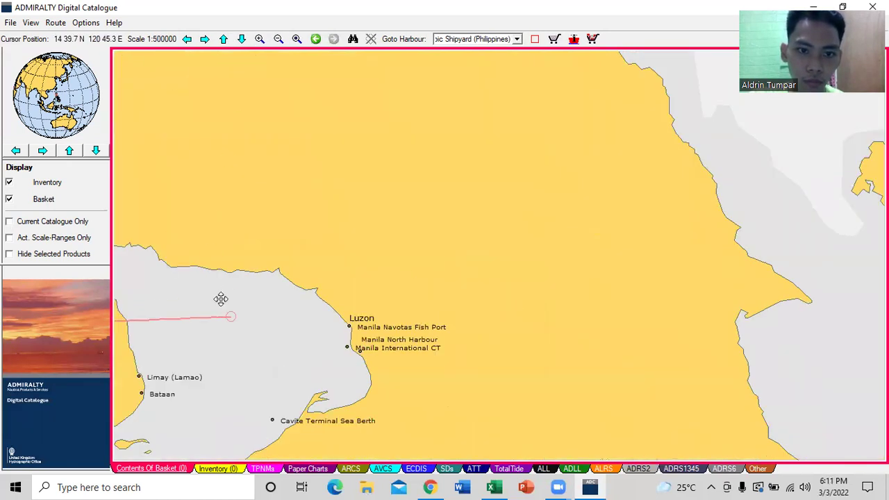
pyautogui.click(186, 39)
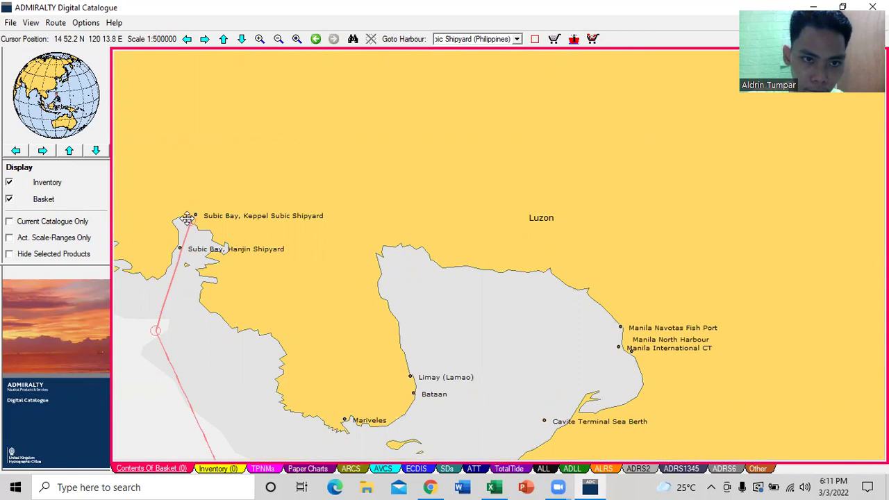
pyautogui.click(259, 39)
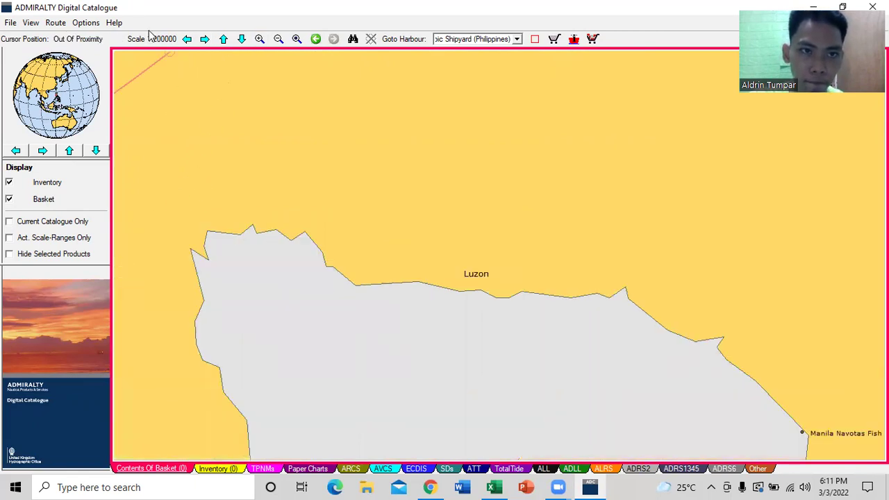
pyautogui.click(187, 39)
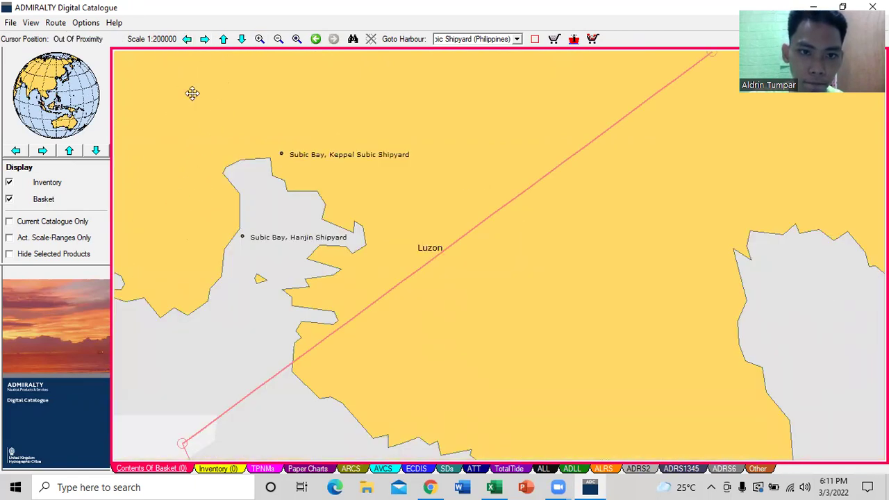
pyautogui.click(268, 159)
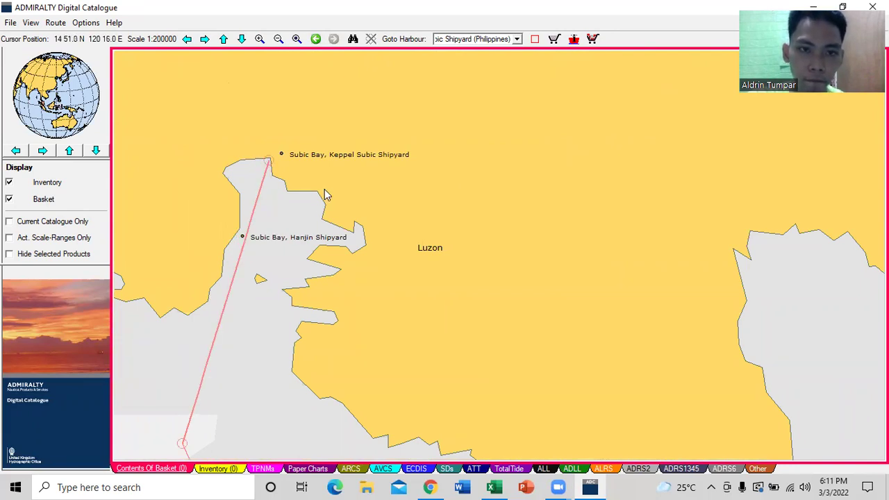
pyautogui.click(56, 23)
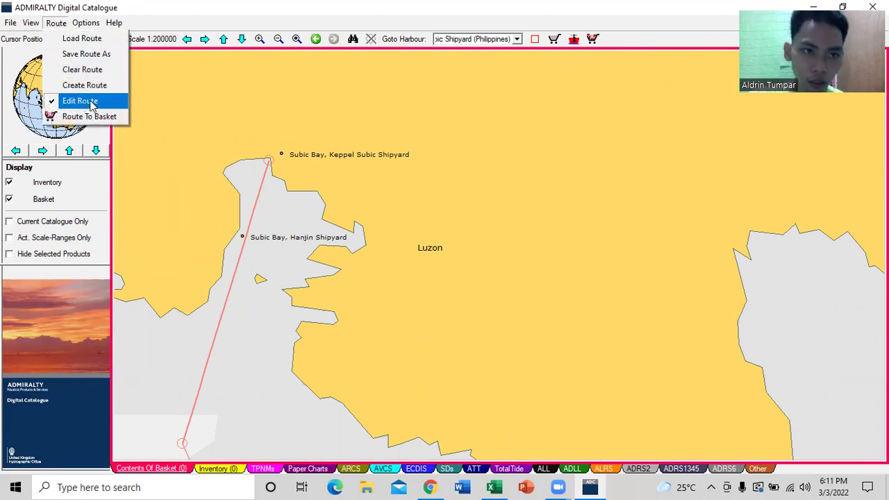
pyautogui.click(91, 104)
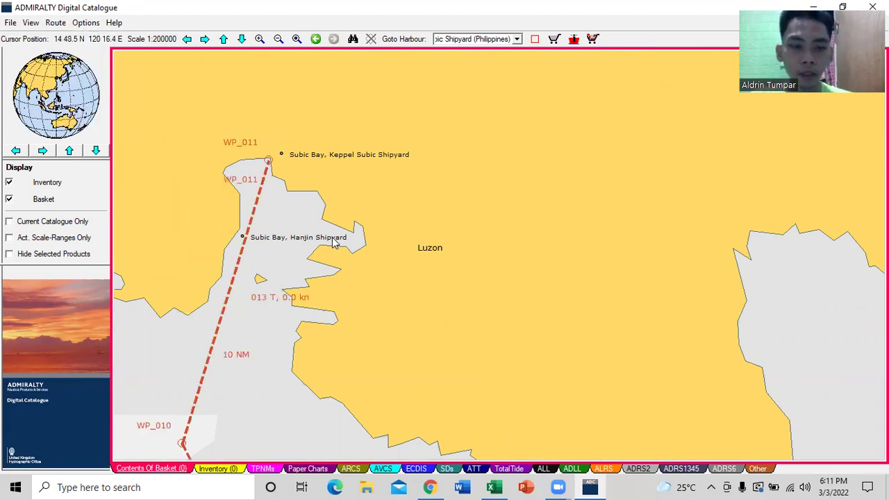
# Display the Admiralty paper charts along the route and hide the 1:5,000,000, 1:1,500,000 and 1:350,000 scale ranges.
pyautogui.scroll(-2, 332, 236)
pyautogui.moveTo(332, 236); pyautogui.dragTo(422, 250)
pyautogui.scroll(-1, 422, 250)
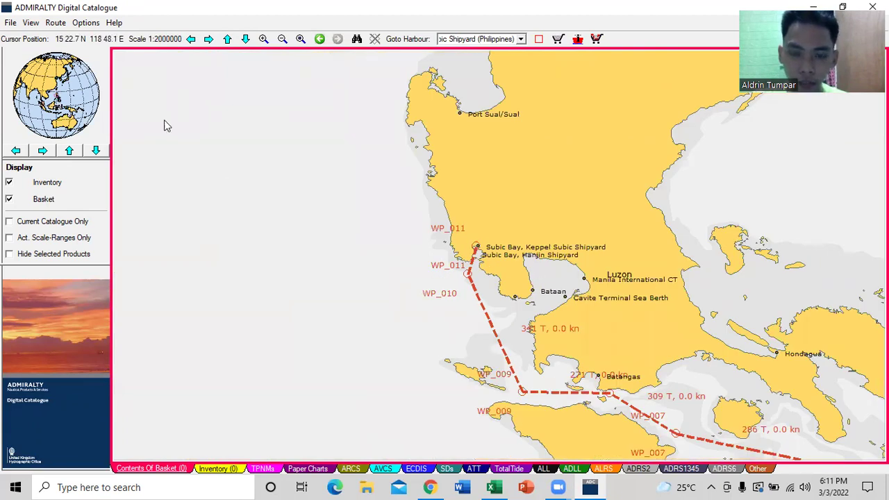
pyautogui.click(209, 40)
pyautogui.click(246, 39)
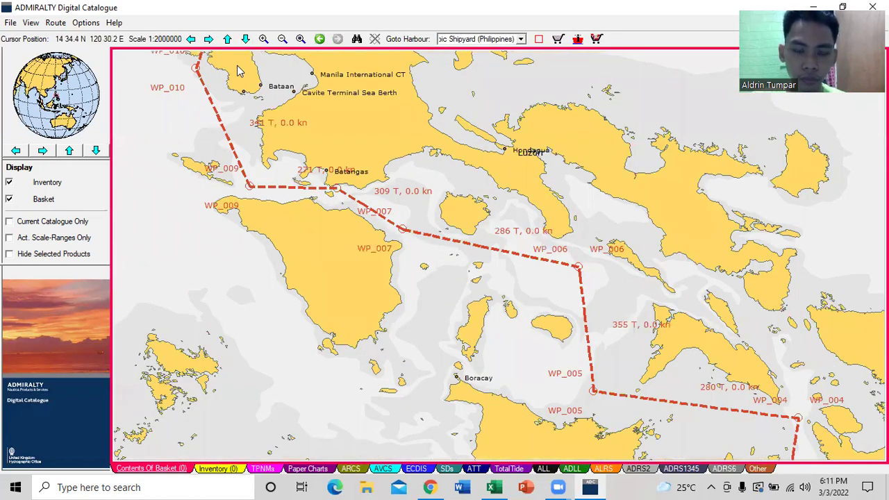
pyautogui.click(307, 469)
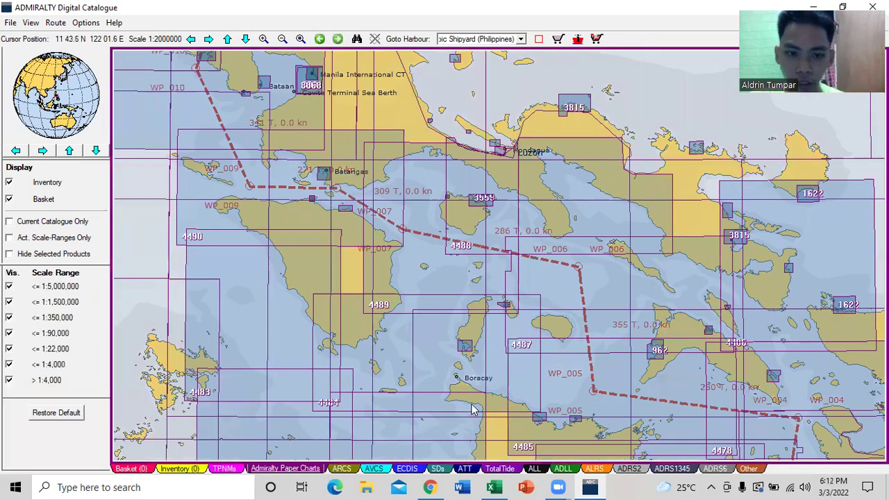
pyautogui.click(9, 286)
pyautogui.click(9, 302)
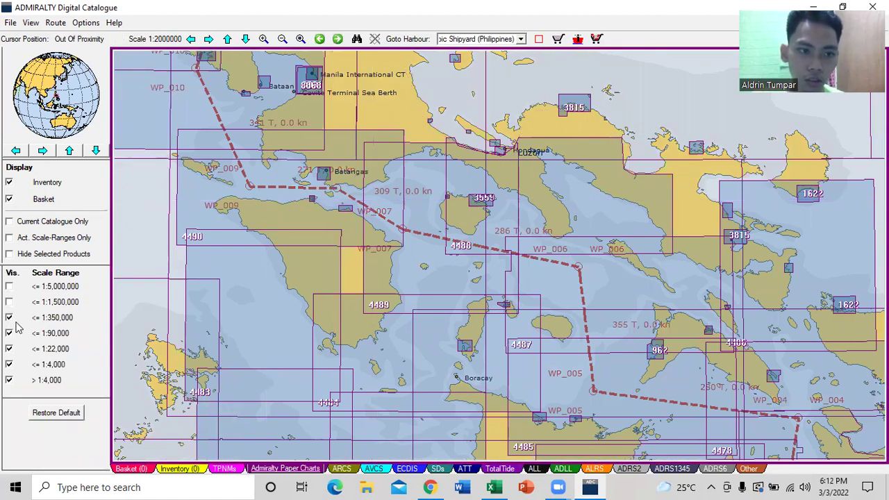
pyautogui.click(9, 317)
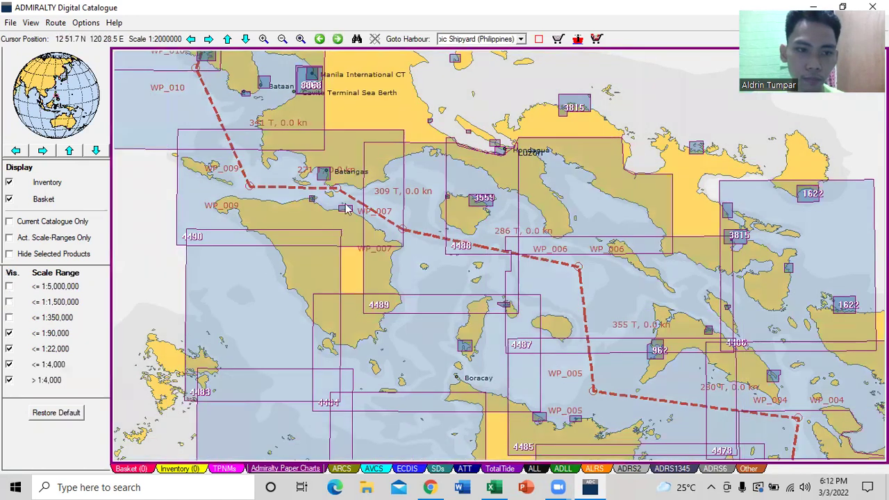
# Add the paper charts crossed by the whole route to the basket and open the shopping basket.
pyautogui.scroll(-2, 532, 187)
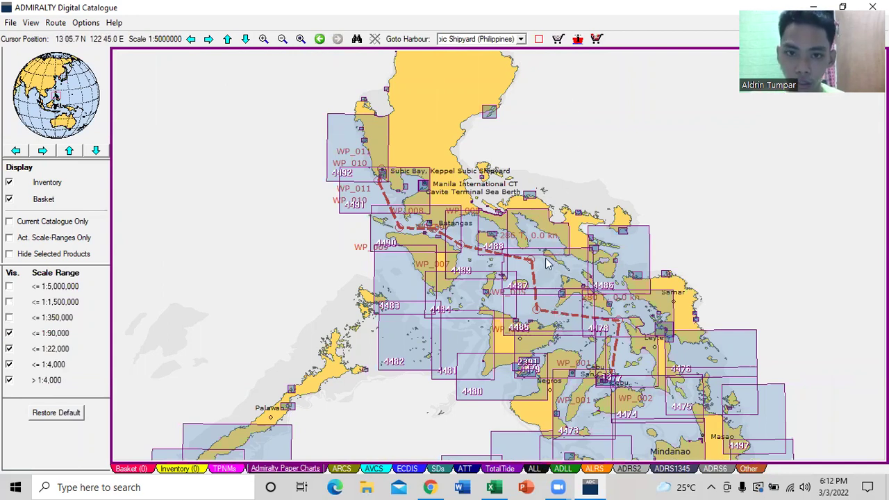
pyautogui.click(597, 39)
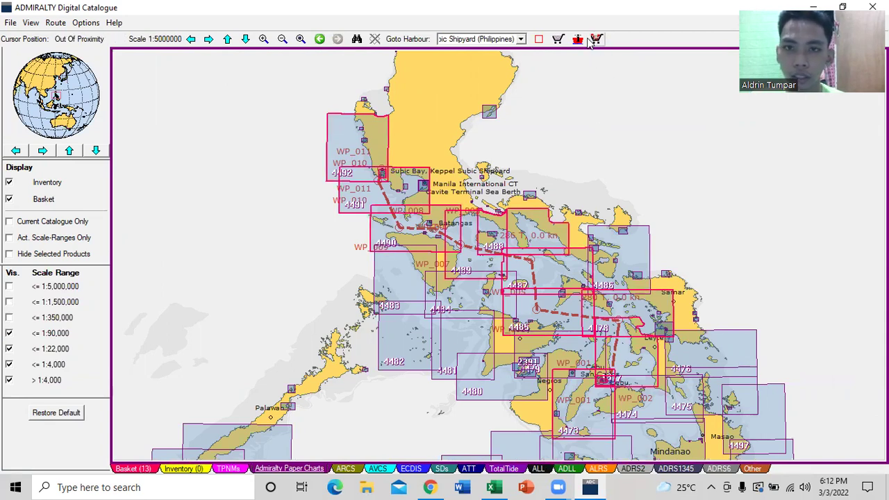
pyautogui.click(558, 40)
# Review the numbers, titles and scales of the paper charts listed in the shopping basket.
pyautogui.scroll(-2, 405, 223)
pyautogui.scroll(2, 405, 223)
pyautogui.scroll(-2, 404, 222)
pyautogui.scroll(2, 404, 215)
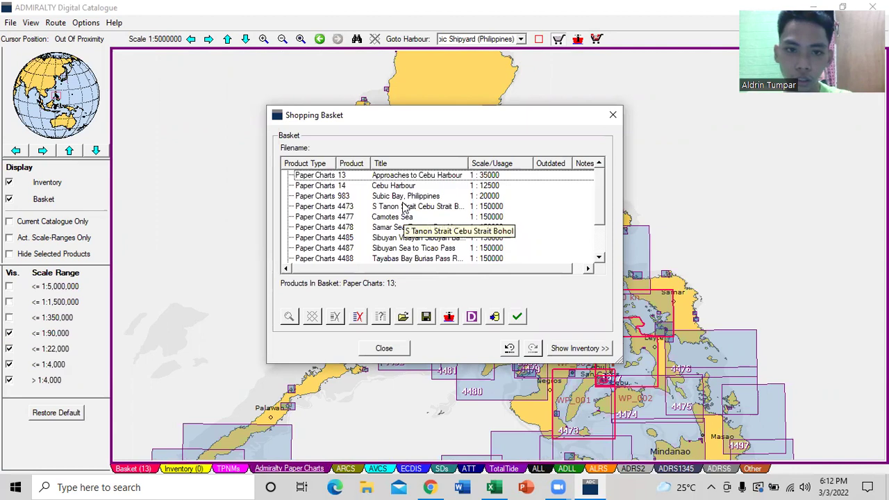
pyautogui.scroll(-2, 403, 204)
pyautogui.scroll(2, 404, 205)
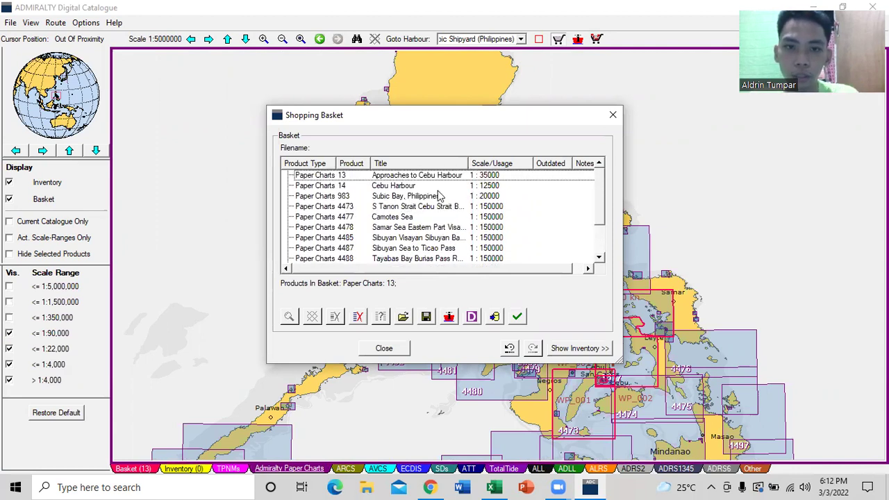
pyautogui.scroll(-2, 441, 203)
pyautogui.scroll(2, 445, 229)
pyautogui.scroll(-2, 450, 228)
pyautogui.scroll(2, 452, 230)
pyautogui.scroll(-2, 518, 222)
pyautogui.scroll(2, 486, 220)
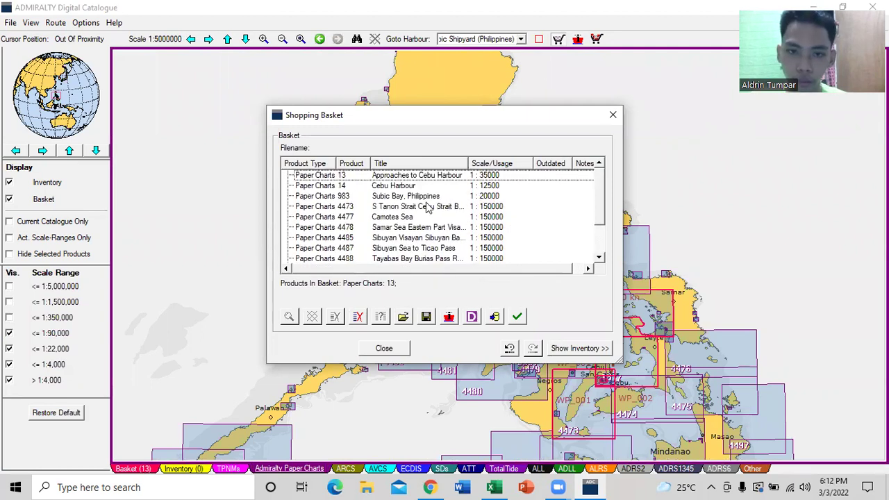
# Save the basket in the NAV folder as "Cebu to Subic Bay Keppel Catalogue".
pyautogui.click(426, 317)
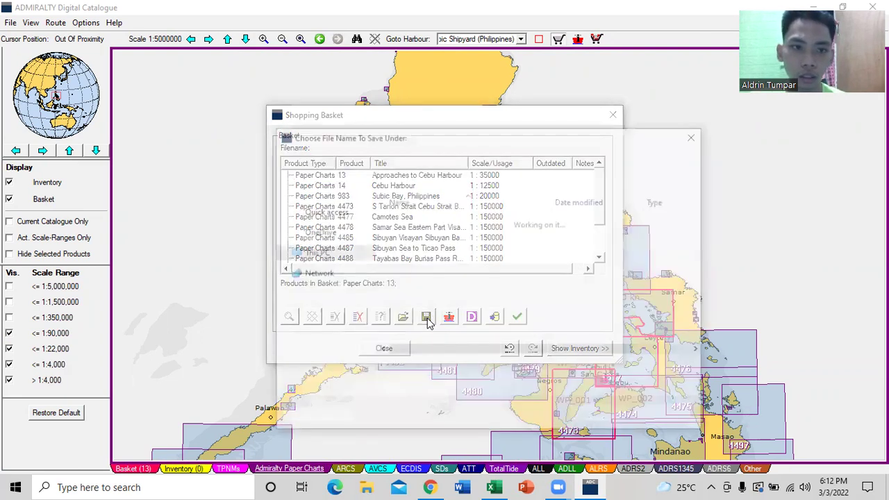
pyautogui.scroll(2, 344, 278)
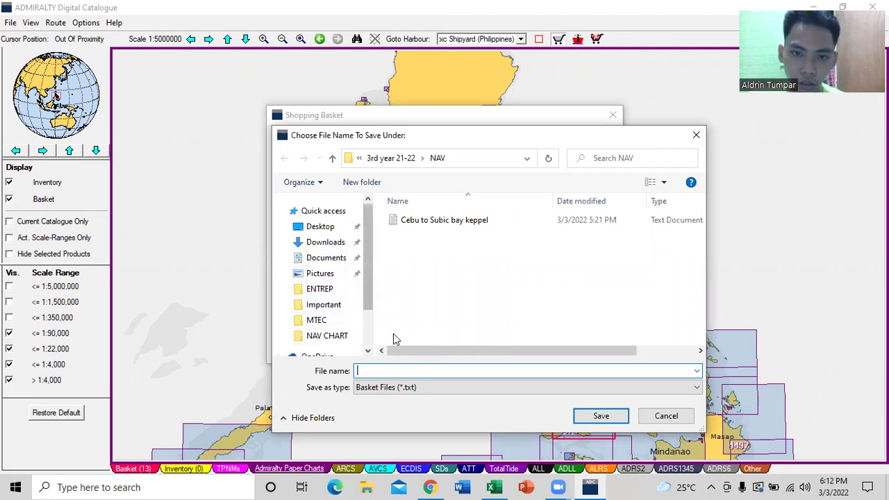
pyautogui.write('Cebu to Subic B')
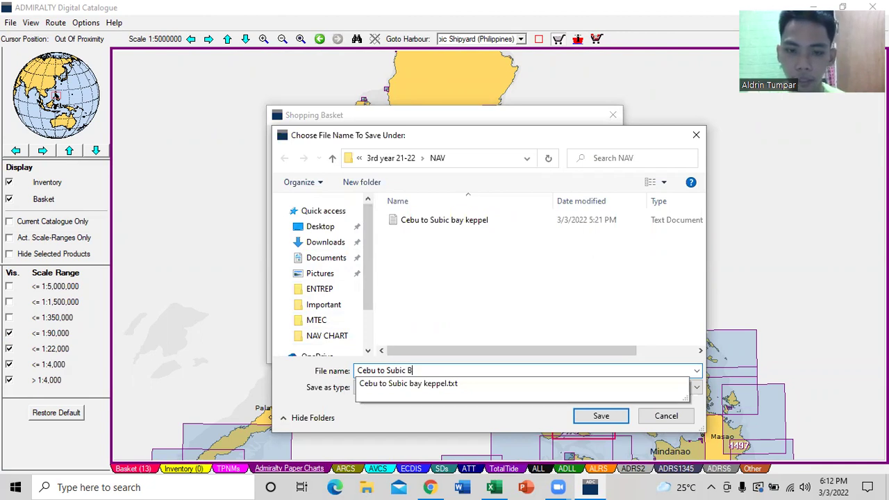
pyautogui.write('ay Keppel Catalogue')
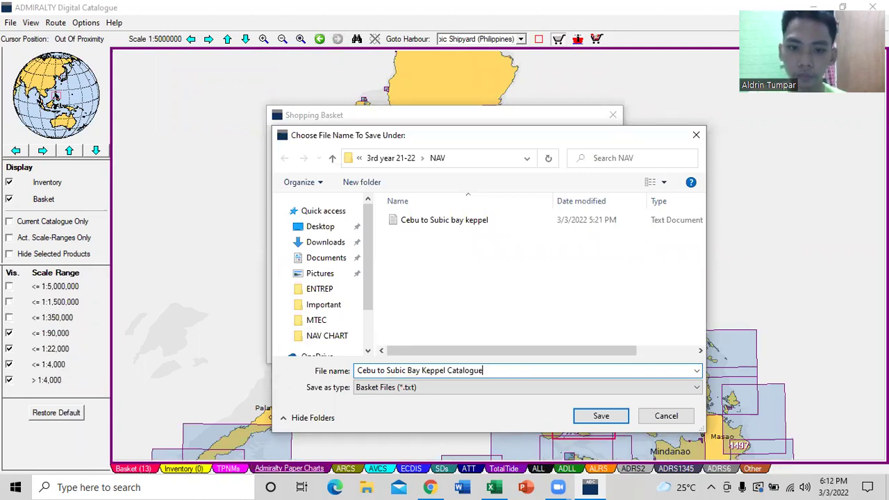
pyautogui.click(602, 415)
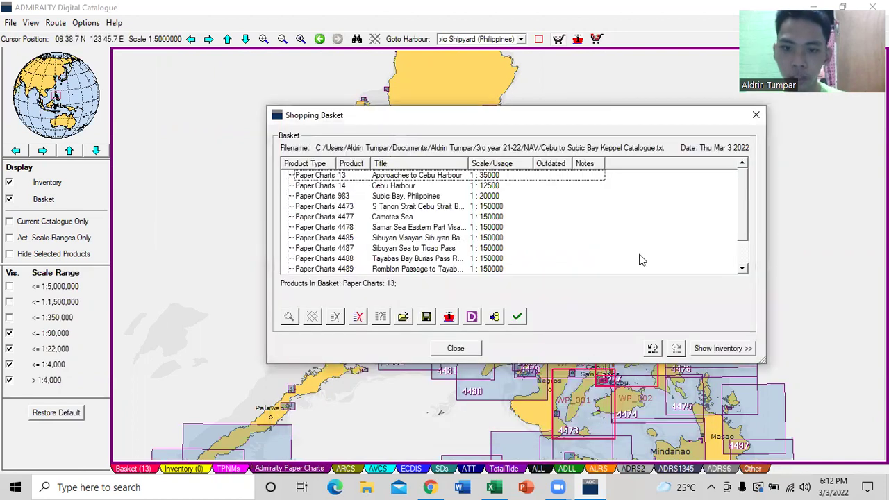
# Close the shopping basket and switch to the Cebu to Subic Keppel voyage planning workbook in Excel.
pyautogui.click(760, 119)
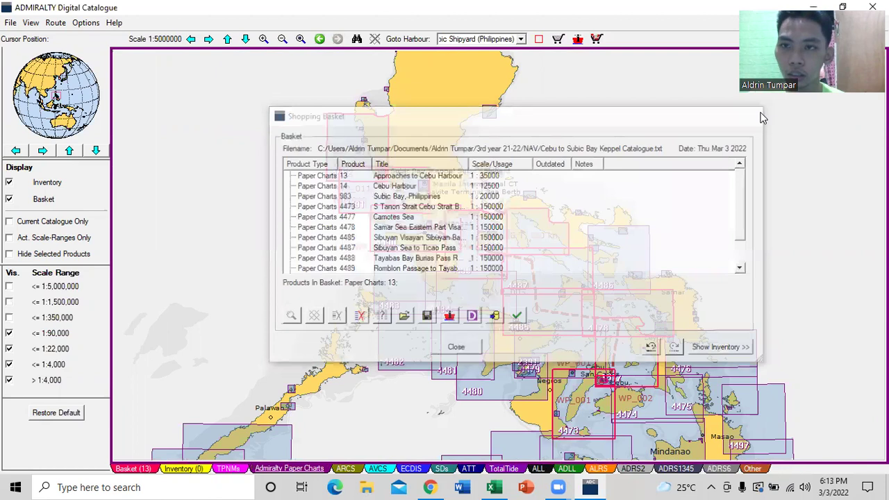
pyautogui.click(815, 6)
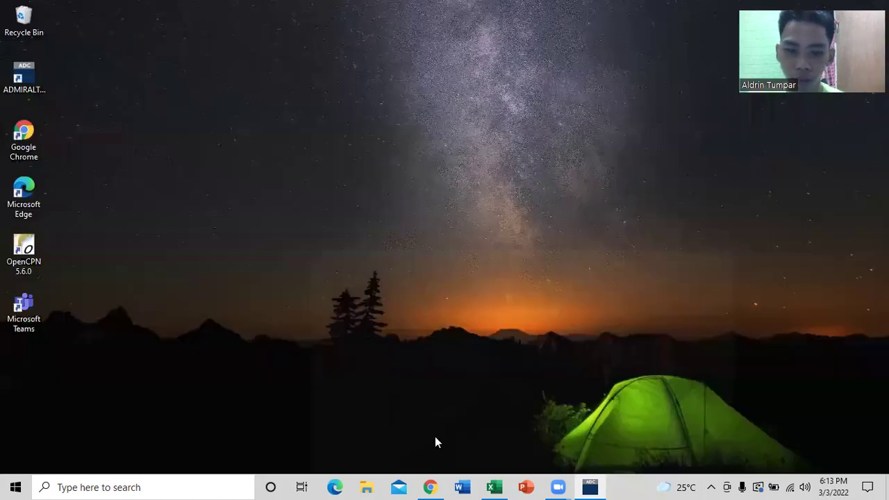
pyautogui.click(496, 487)
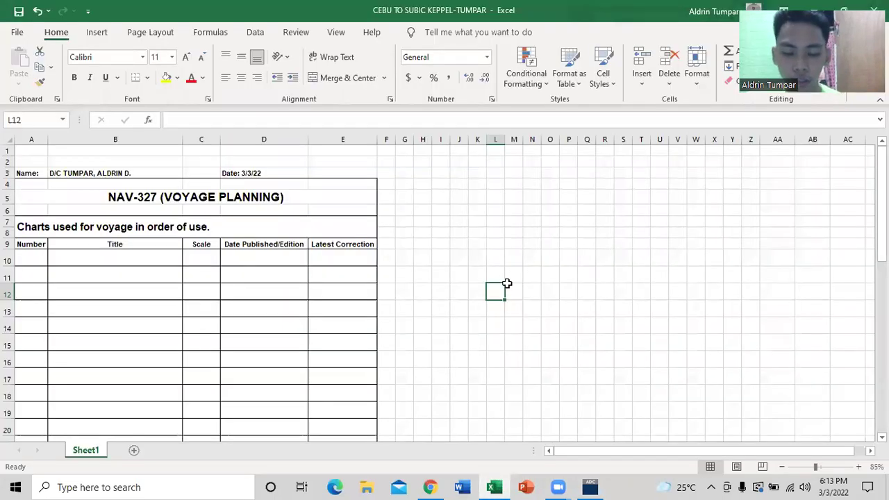
# Create a blank workbook, and open the recent Cebu to Subic Bay Keppel Catalogue file in Notepad.
pyautogui.hotkey('ctrl', 'n')
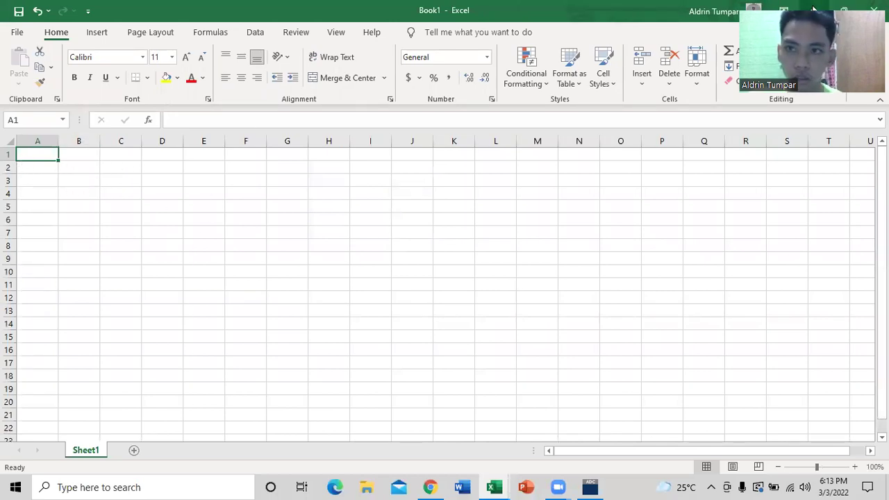
pyautogui.hotkey('ctrl', 'w')
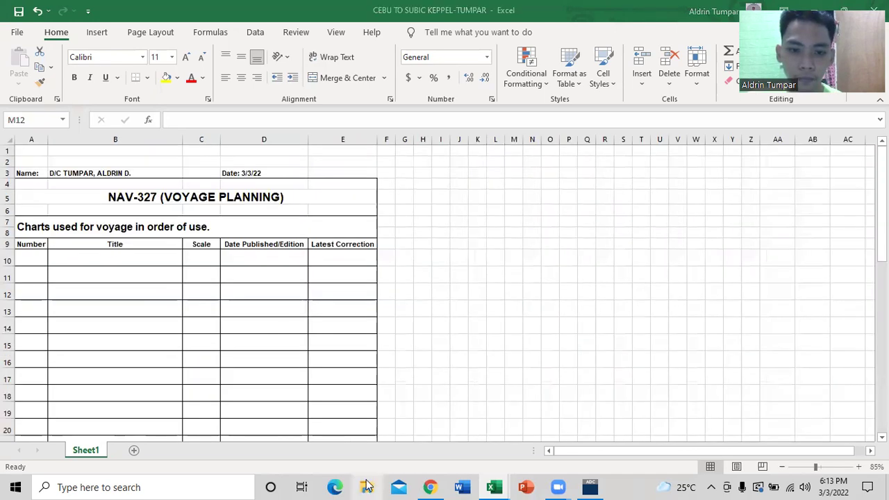
pyautogui.click(367, 486)
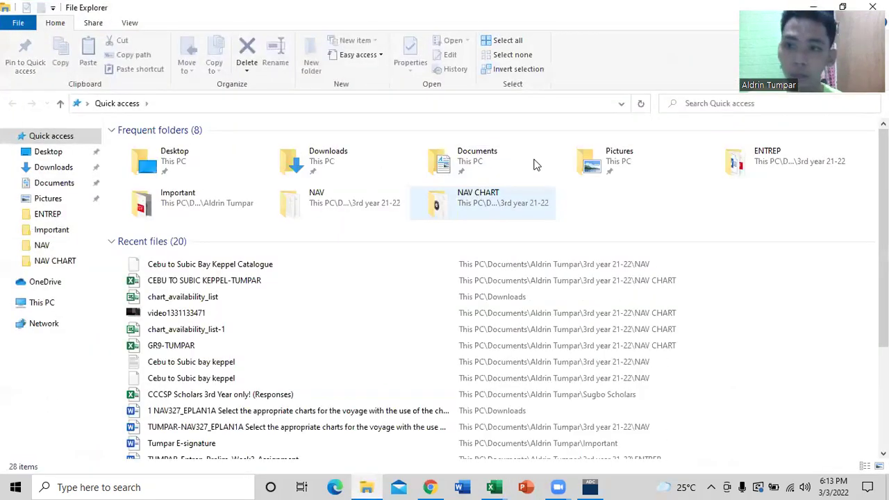
pyautogui.click(189, 268)
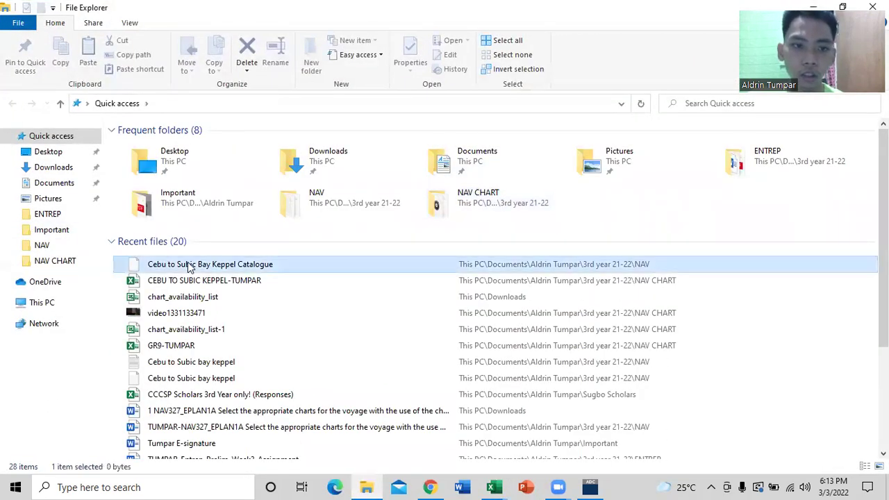
pyautogui.doubleClick(189, 267)
pyautogui.click(360, 211)
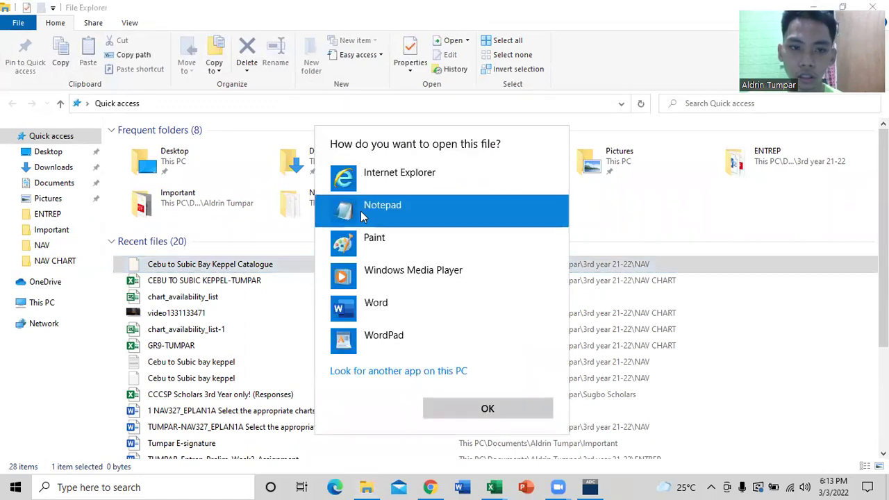
pyautogui.doubleClick(408, 207)
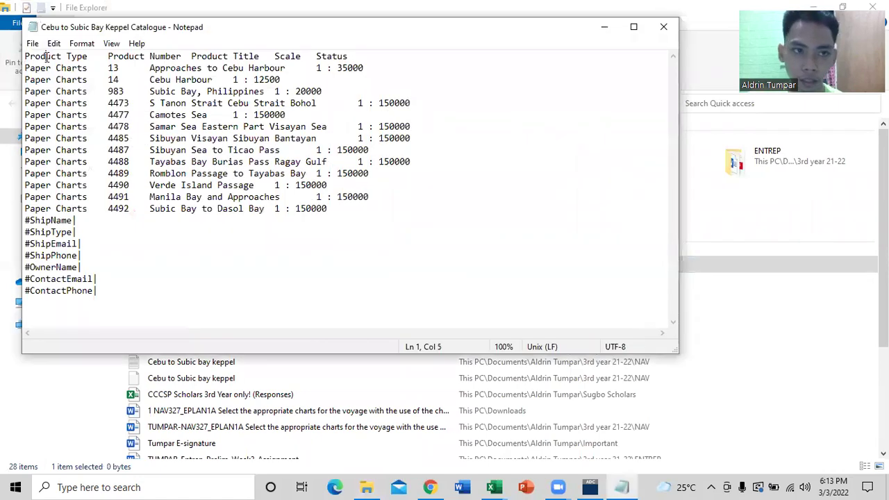
# Copy the entire catalogue text from Notepad and paste it into the blank Excel workbook starting at cell A1.
pyautogui.hotkey('ctrl', 'a')
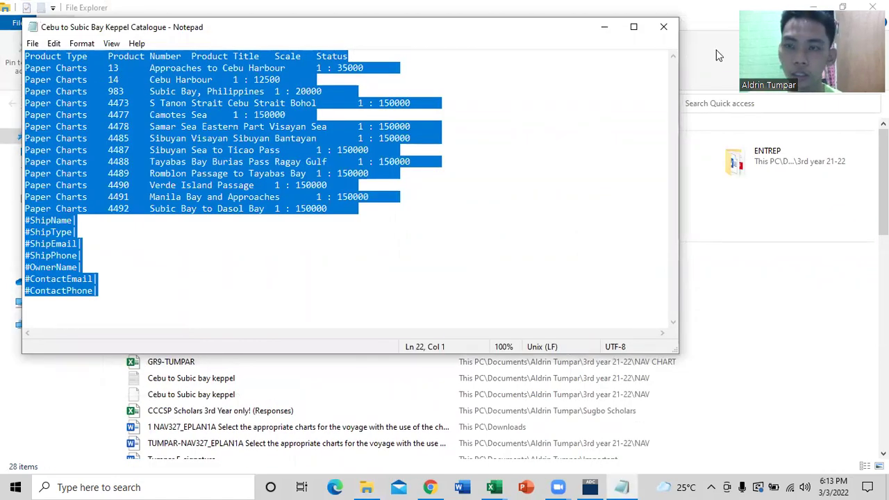
pyautogui.hotkey('alt', 'F4')
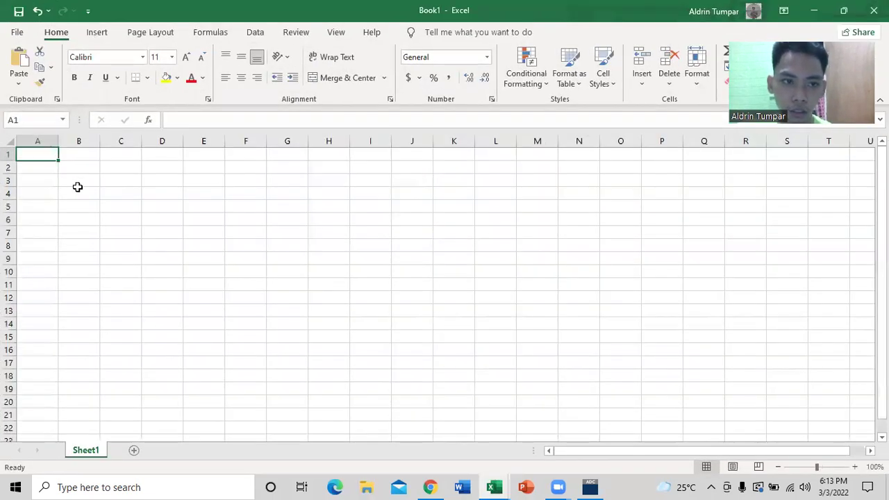
pyautogui.click(78, 189)
pyautogui.click(34, 157)
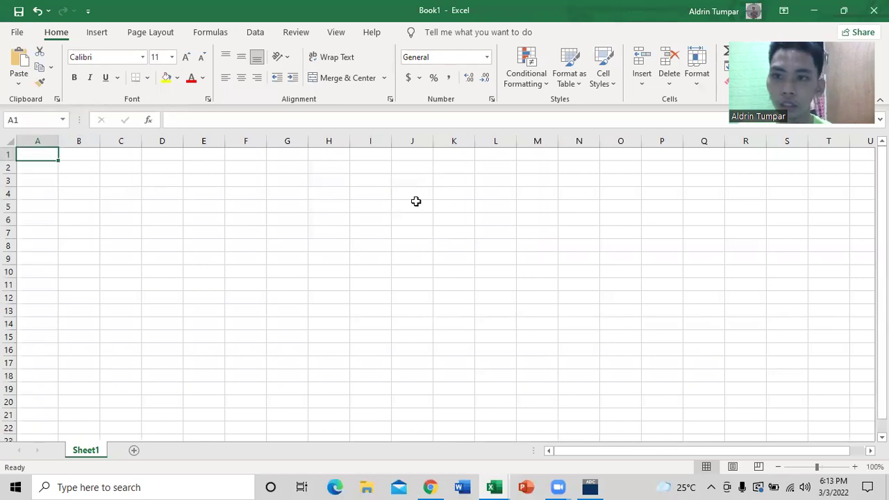
pyautogui.hotkey('ctrl', 'v')
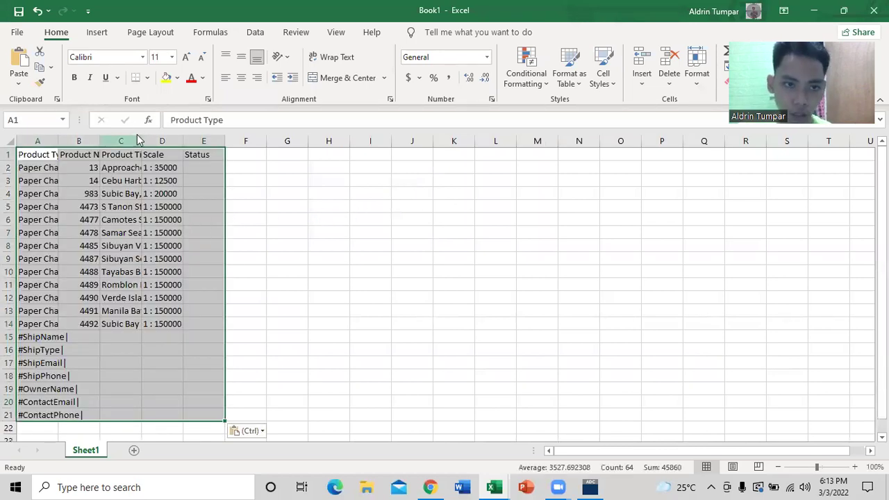
# Autofit the Product Title and Product Number columns so their full contents are readable.
pyautogui.click(145, 141)
pyautogui.doubleClick(141, 141)
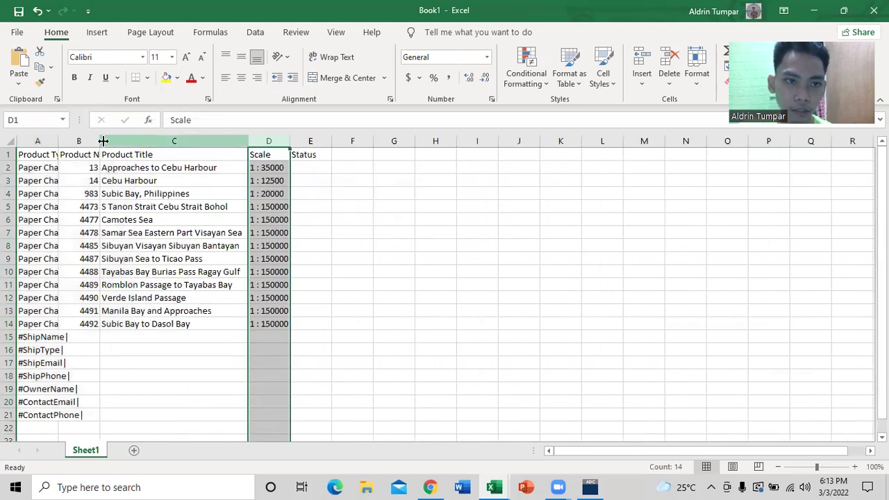
pyautogui.doubleClick(102, 141)
pyautogui.doubleClick(322, 139)
pyautogui.click(471, 220)
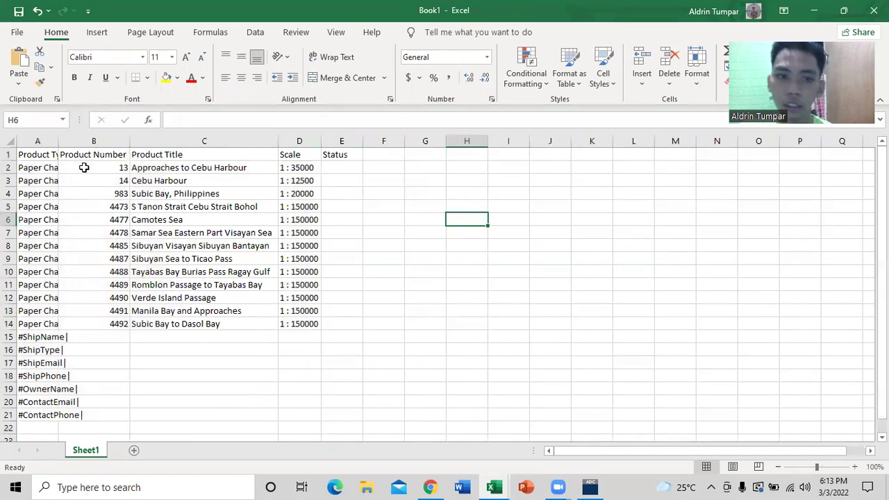
# Copy the chart numbers, titles and scales in B2:D14 into the voyage planning table starting at cell A10.
pyautogui.moveTo(86, 170); pyautogui.dragTo(299, 334)
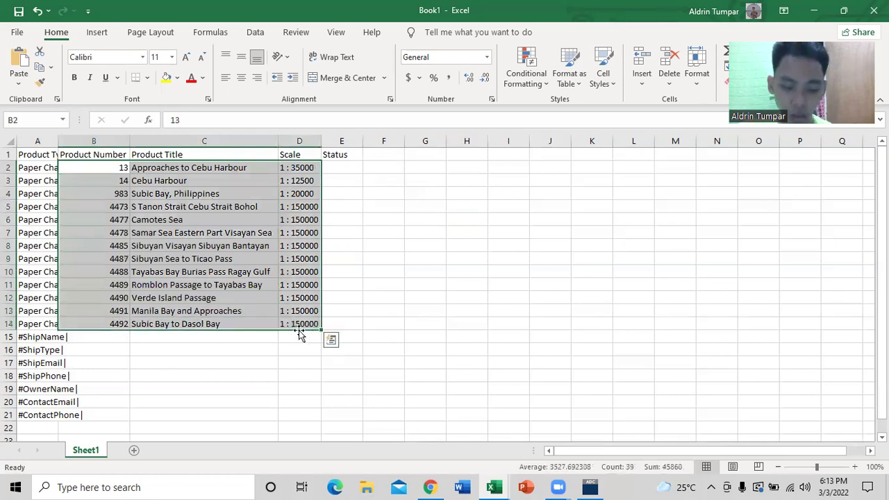
pyautogui.hotkey('ctrl', 'c')
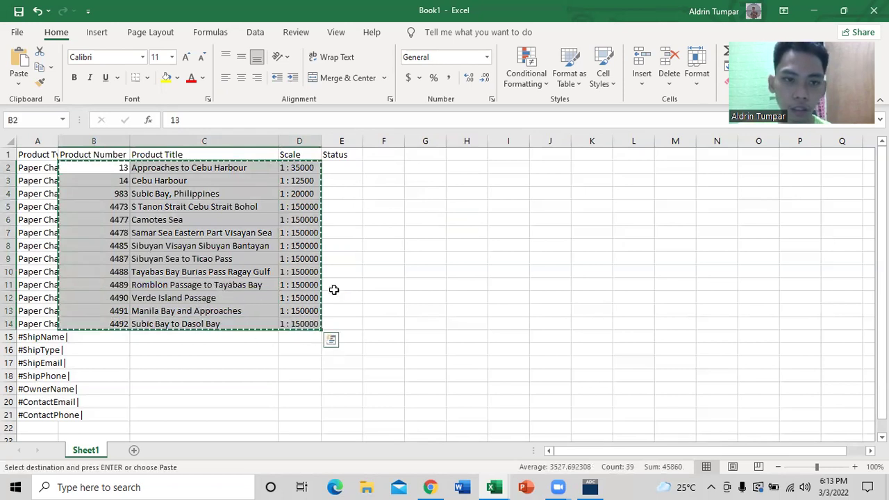
pyautogui.click(330, 339)
pyautogui.hotkey('alt', 'Tab')
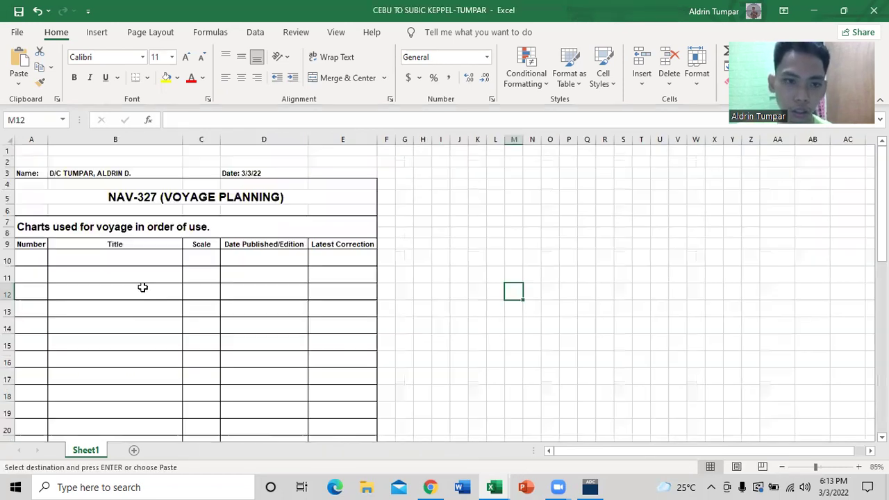
pyautogui.click(32, 258)
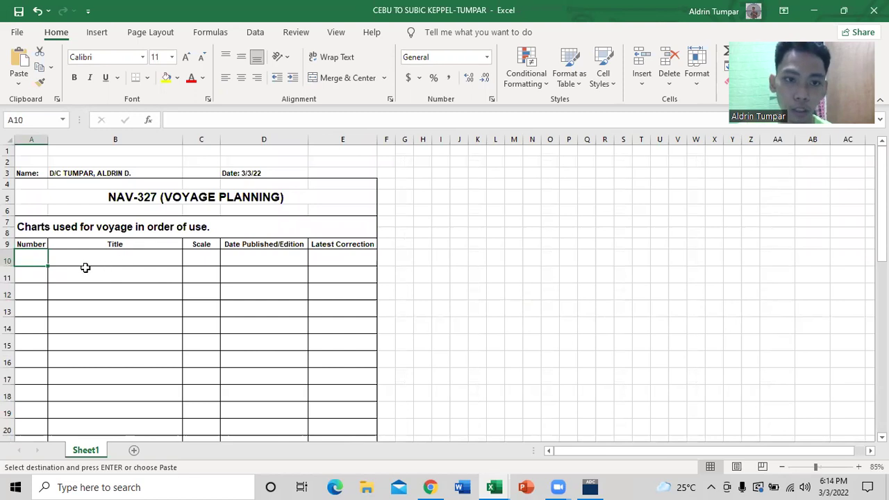
pyautogui.hotkey('ctrl', 'v')
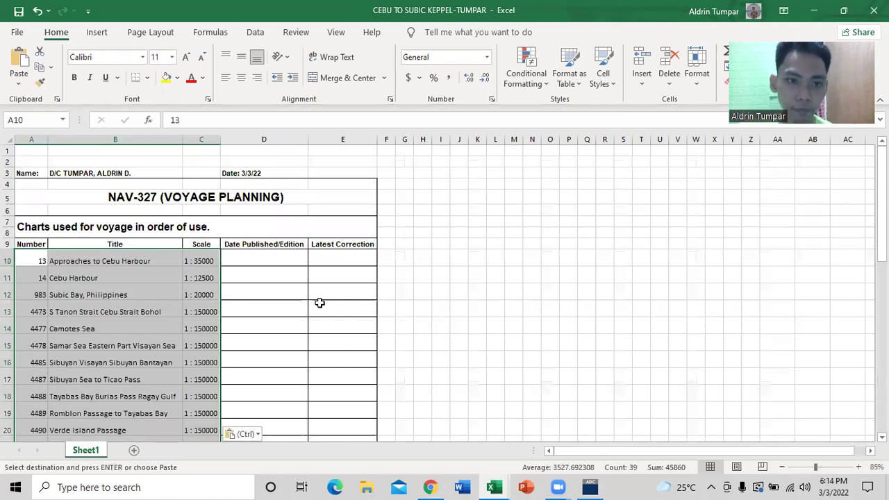
pyautogui.click(243, 434)
pyautogui.click(241, 434)
pyautogui.scroll(-2, 233, 285)
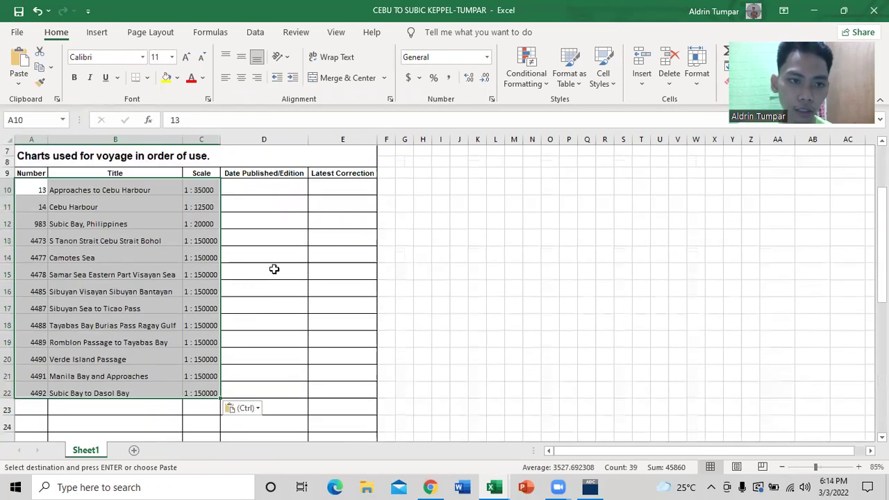
# Apply borders around all cells of the pasted chart list in A10:C22.
pyautogui.click(327, 274)
pyautogui.moveTo(50, 190); pyautogui.dragTo(192, 393)
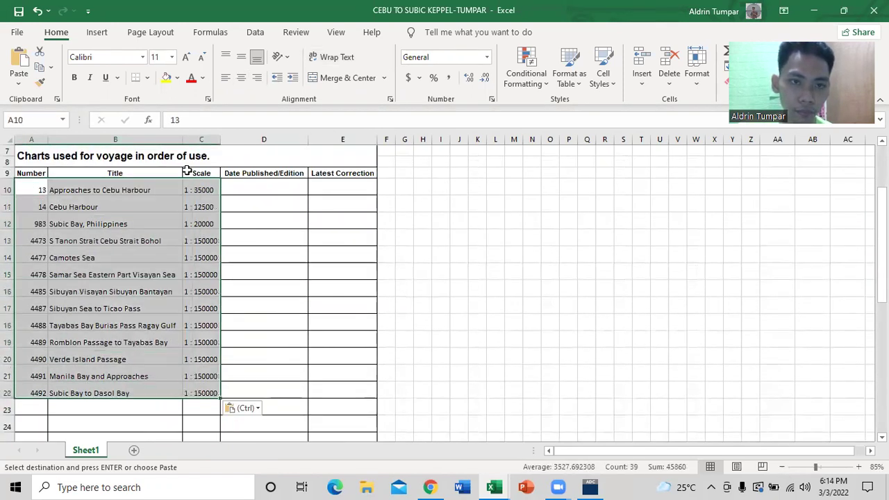
pyautogui.click(147, 77)
pyautogui.click(165, 226)
pyautogui.click(548, 271)
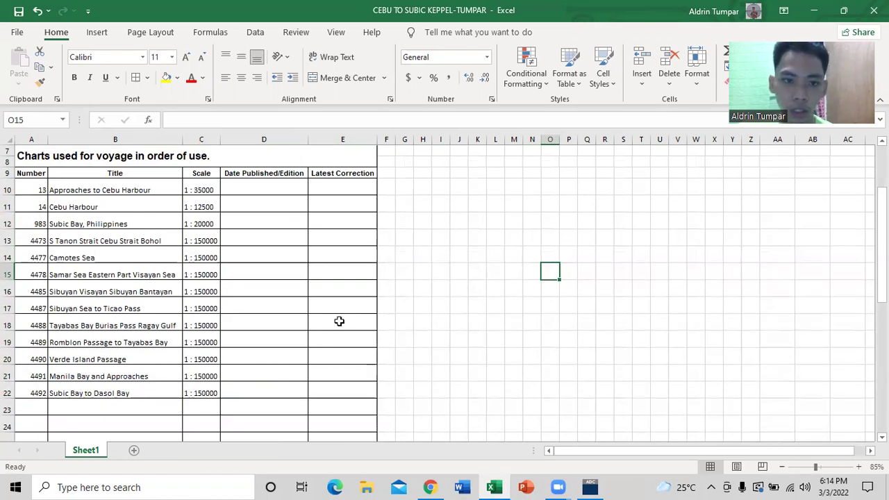
pyautogui.scroll(2, 132, 263)
pyautogui.scroll(-2, 136, 264)
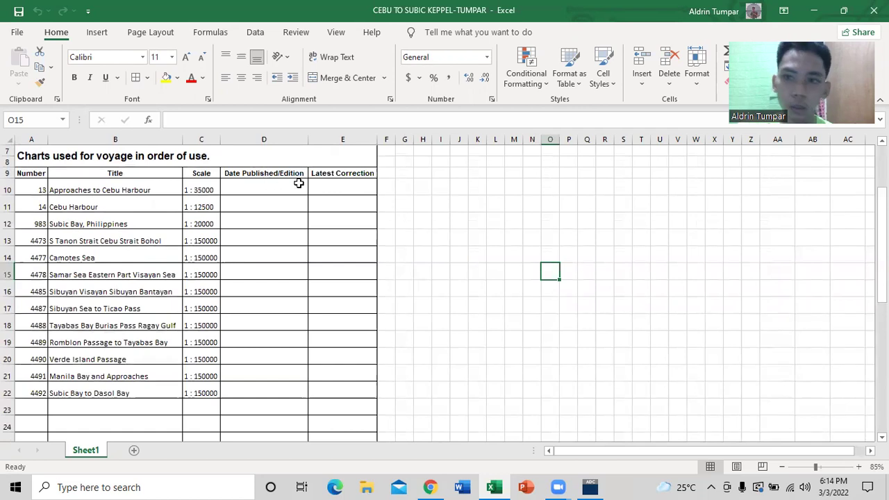
pyautogui.scroll(1, 229, 205)
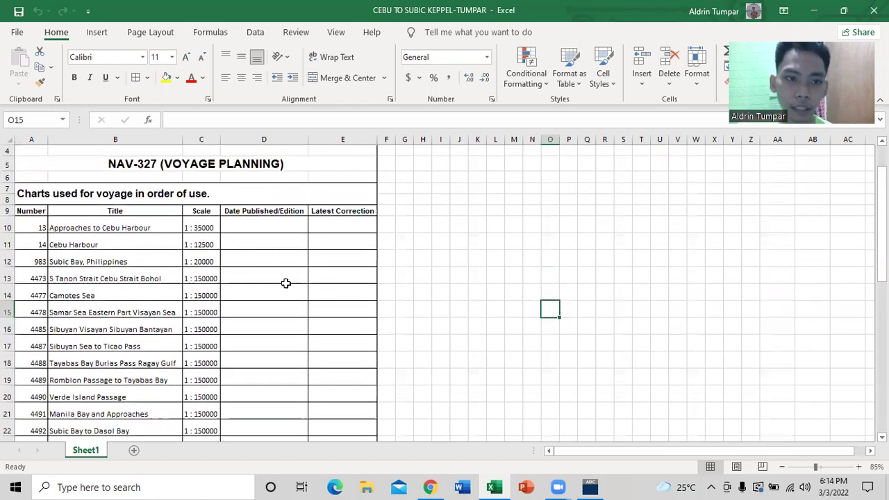
pyautogui.scroll(-1, 286, 282)
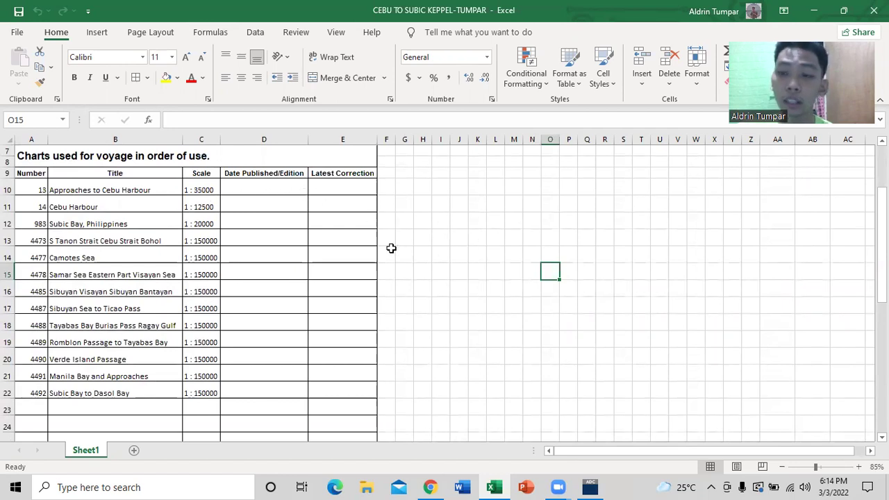
pyautogui.scroll(1, 396, 220)
pyautogui.scroll(-1, 302, 209)
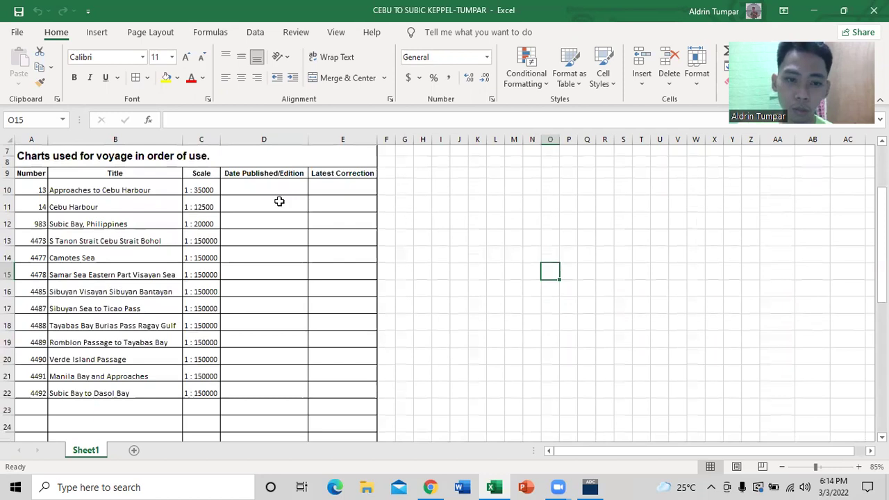
# Select the first Date Published/Edition cell, D10, and open the chart_availability_list workbook from the Downloads folder.
pyautogui.click(254, 186)
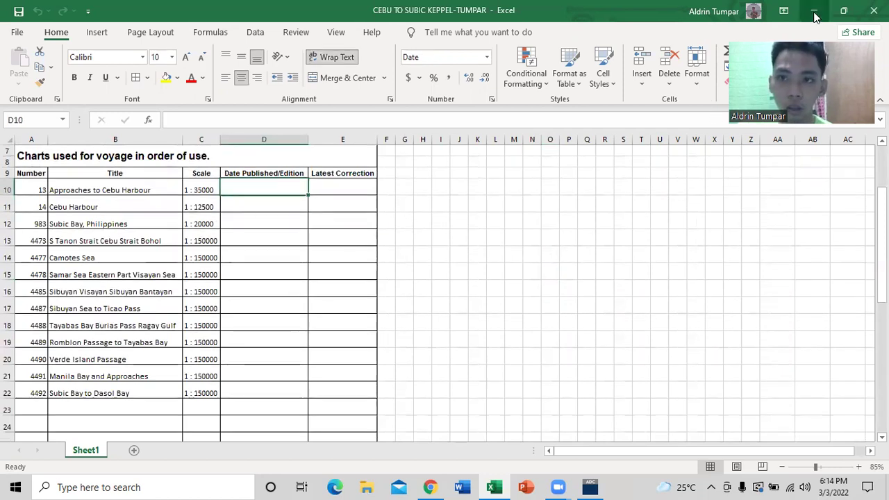
pyautogui.click(367, 486)
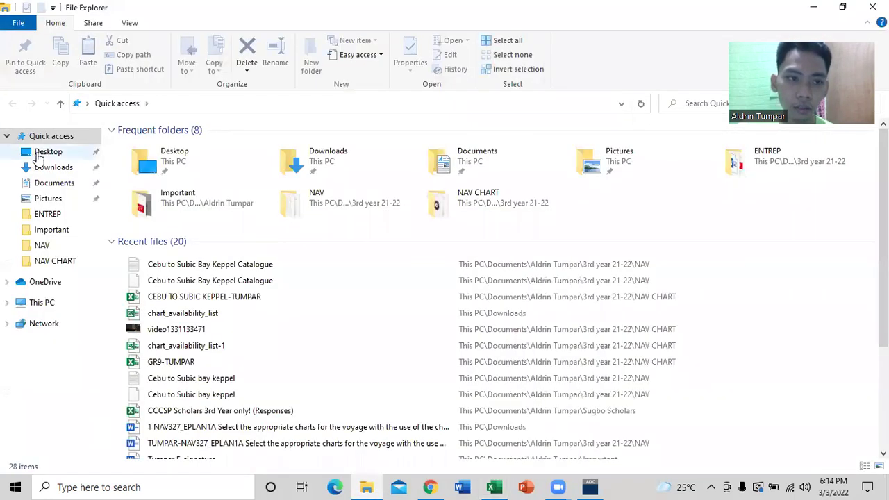
pyautogui.click(54, 168)
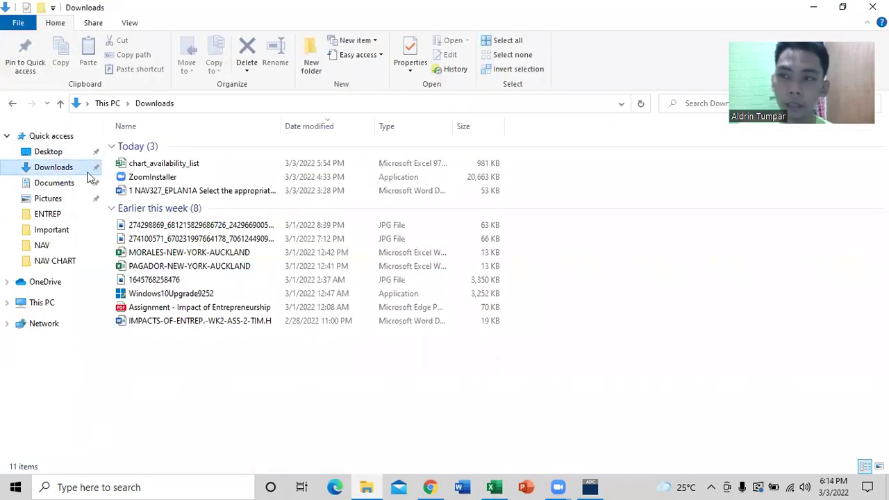
pyautogui.doubleClick(166, 169)
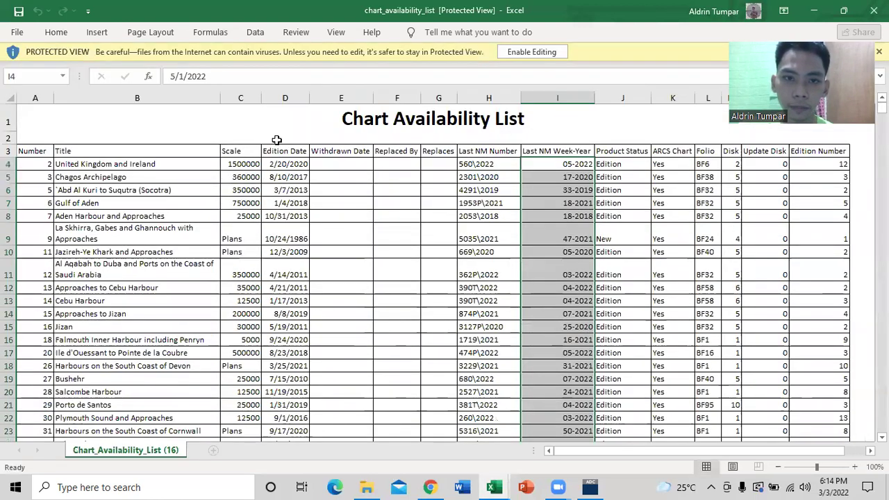
# Compare the voyage plan's chart numbers with the Chart Availability List, examining its Edition Date column and the matching Cebu chart rows.
pyautogui.click(264, 131)
pyautogui.hotkey('alt', 'Tab')
pyautogui.hotkey('alt', 'Tab')
pyautogui.scroll(-1, 206, 252)
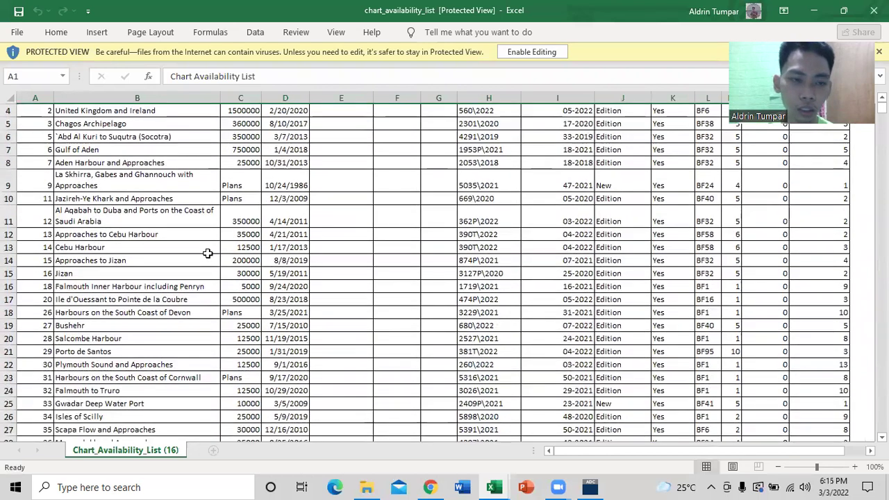
pyautogui.hotkey('alt', 'Tab')
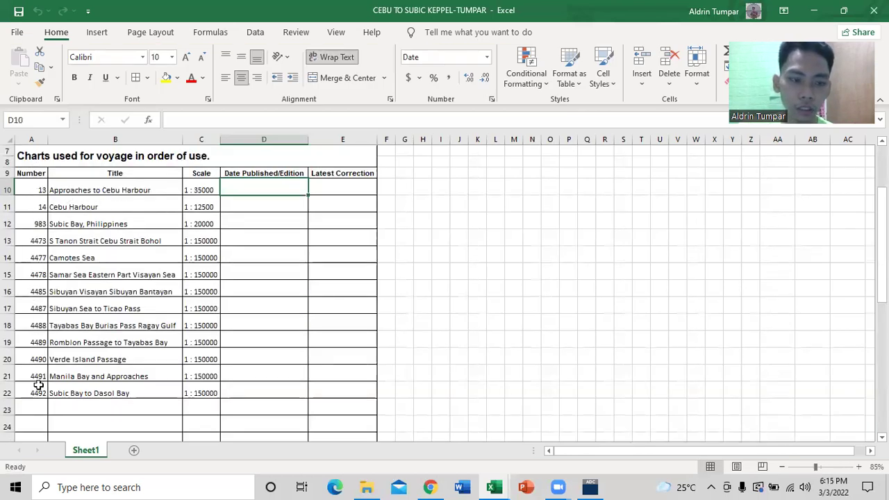
pyautogui.hotkey('alt', 'Tab')
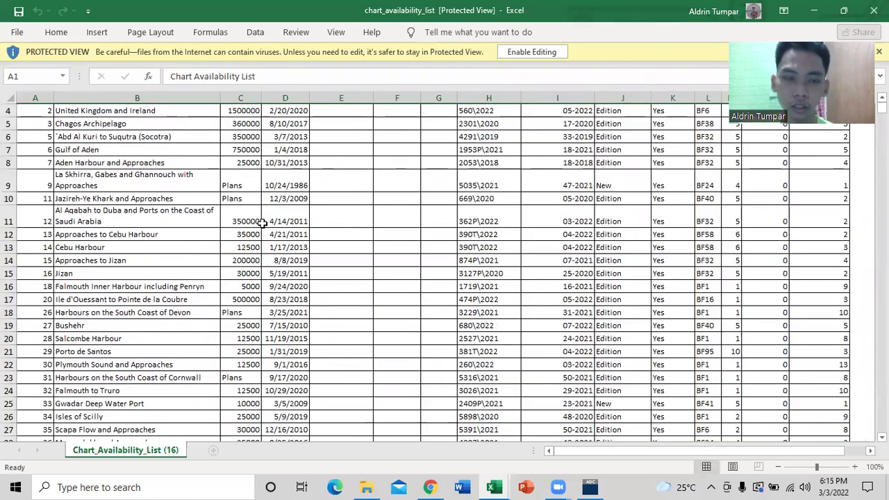
pyautogui.scroll(1, 390, 179)
pyautogui.click(299, 150)
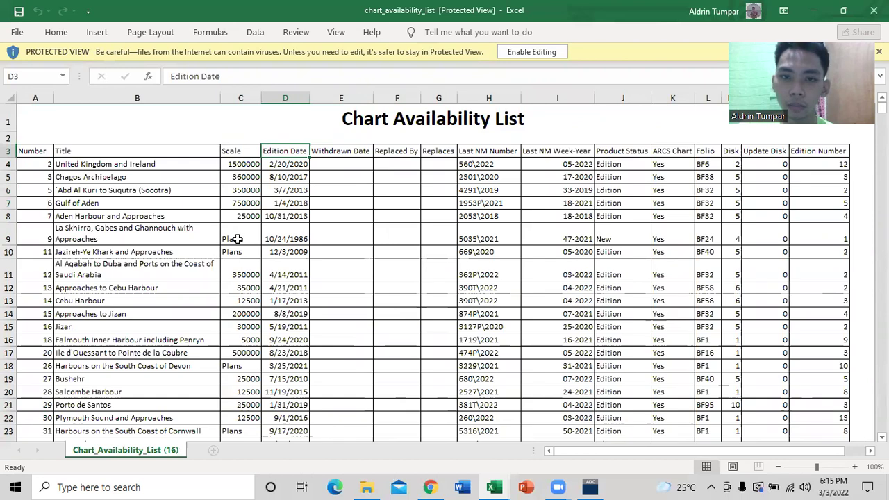
pyautogui.hotkey('alt', 'Tab')
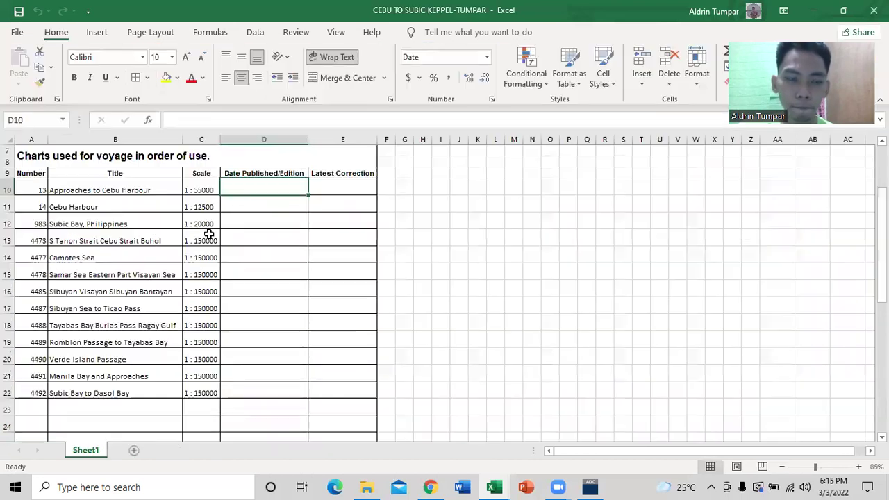
pyautogui.hotkey('alt', 'Tab')
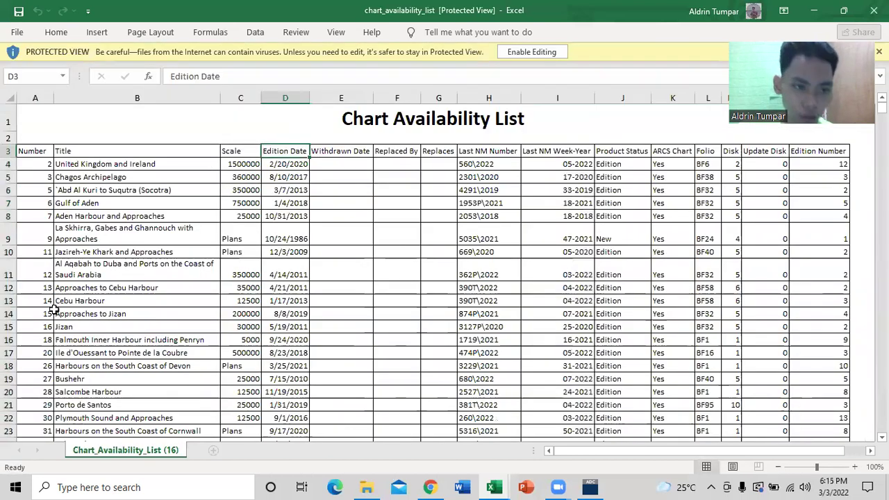
pyautogui.hotkey('alt', 'Tab')
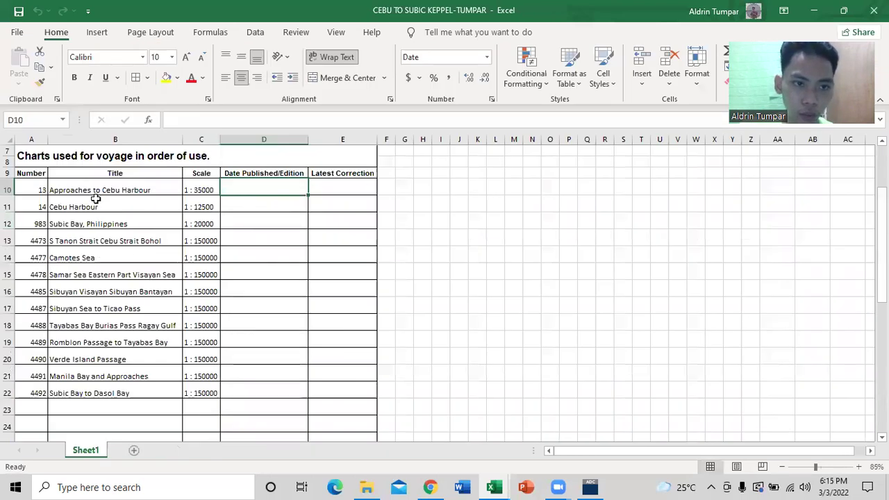
# Copy the edition dates of charts 13 and 14 (4/21/2011 and 1/17/2013) from the Chart Availability List into D10:D11 and center them.
pyautogui.hotkey('alt', 'Tab')
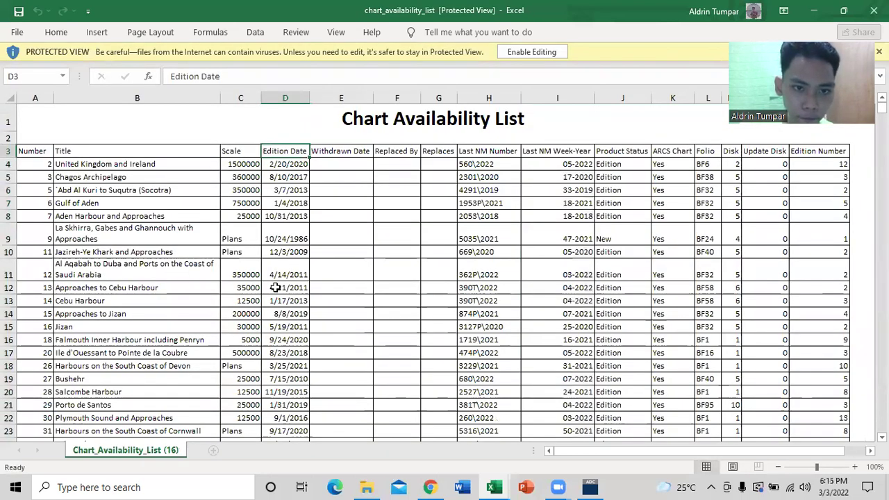
pyautogui.moveTo(275, 288); pyautogui.dragTo(280, 300)
pyautogui.hotkey('ctrl', 'c')
pyautogui.hotkey('alt', 'Tab')
pyautogui.hotkey('ctrl', 'v')
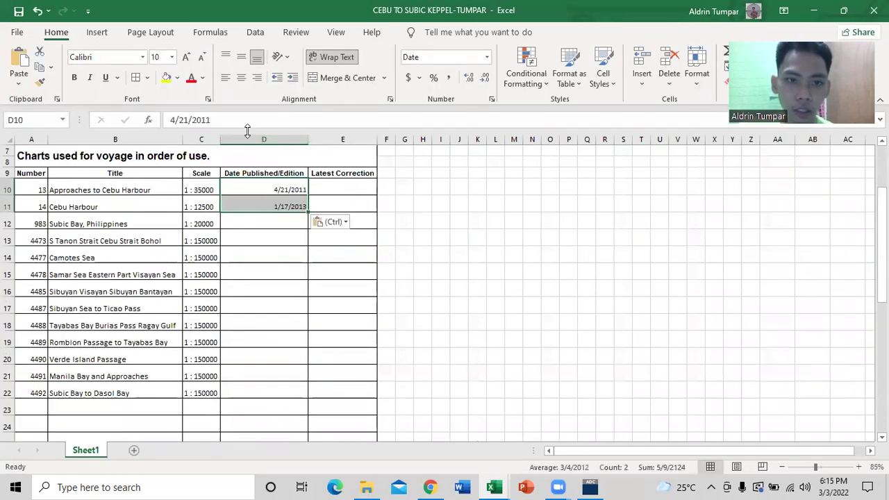
pyautogui.click(242, 79)
# Copy the Last NM Numbers of charts 13 and 14 (both 390T\2022) into Latest Correction cells E10:E11 and center them.
pyautogui.hotkey('alt', 'Tab')
pyautogui.moveTo(468, 290); pyautogui.dragTo(474, 303)
pyautogui.hotkey('ctrl', 'c')
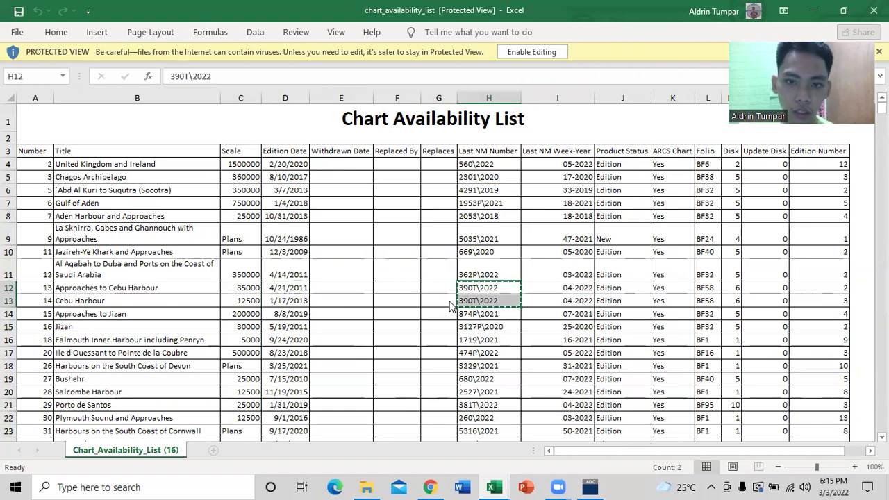
pyautogui.hotkey('alt', 'Tab')
pyautogui.click(340, 189)
pyautogui.hotkey('ctrl', 'v')
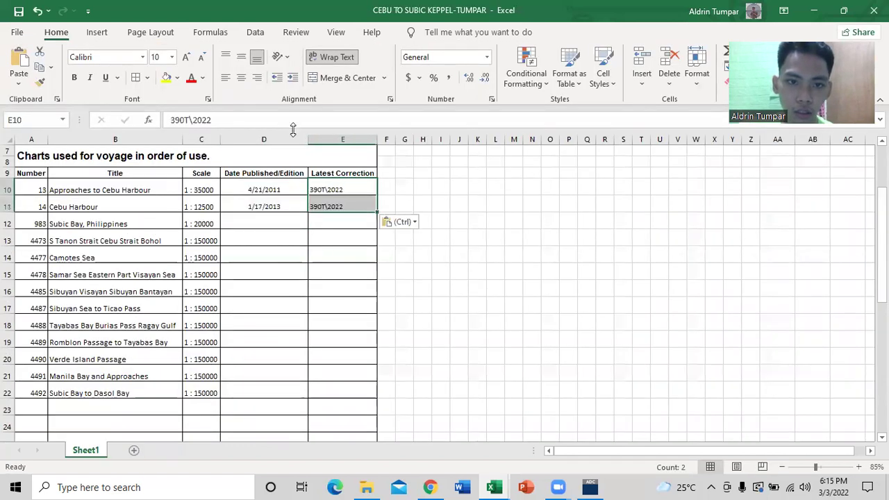
pyautogui.click(241, 77)
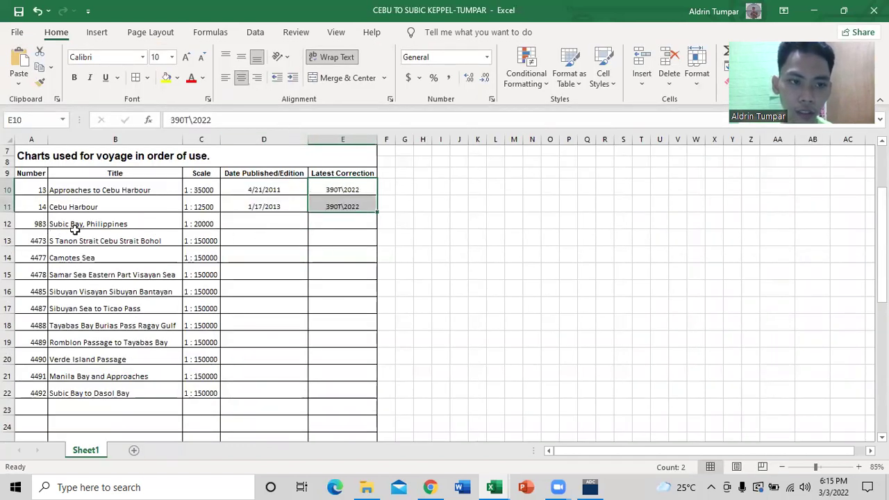
# Search the Chart Availability List for chart number 983.
pyautogui.hotkey('alt', 'Tab')
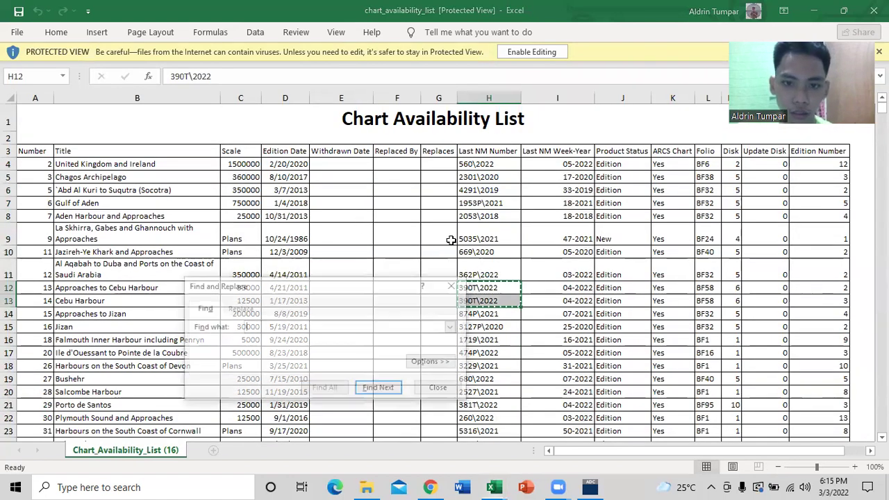
pyautogui.hotkey('ctrl', 'f')
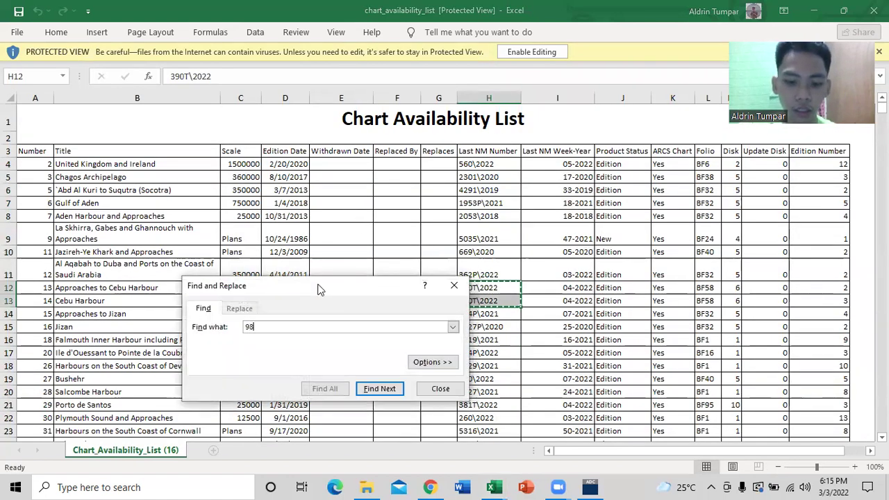
pyautogui.write('983')
pyautogui.click(380, 388)
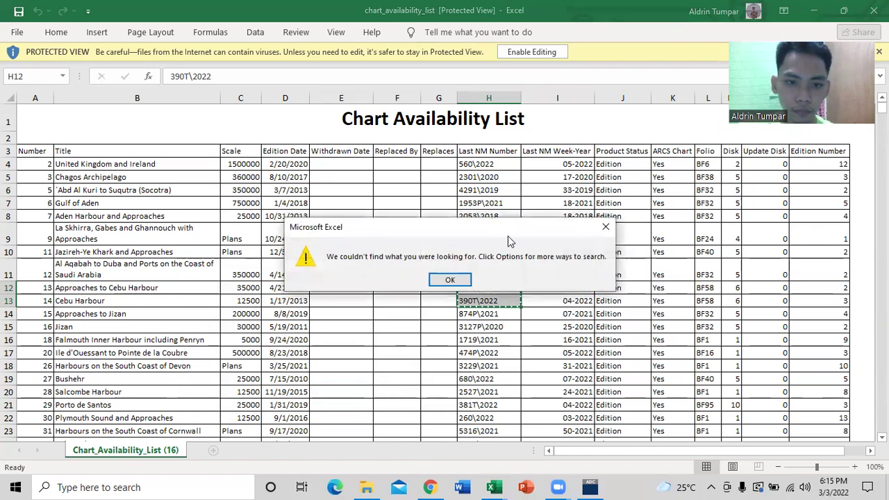
pyautogui.click(605, 229)
pyautogui.press('Escape')
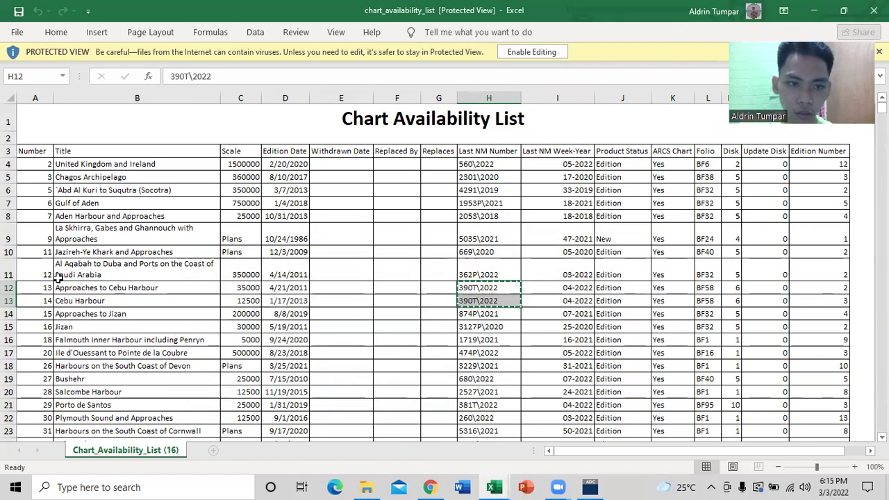
pyautogui.click(48, 275)
pyautogui.hotkey('ctrl', 'f')
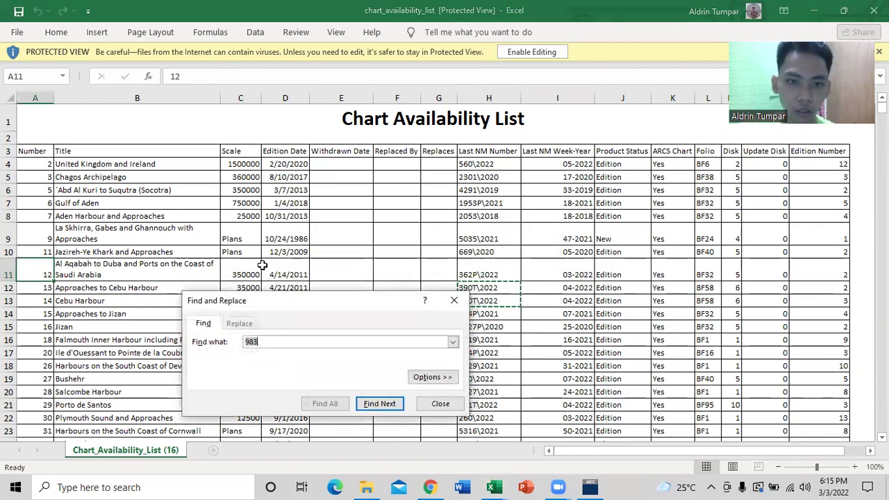
pyautogui.click(384, 405)
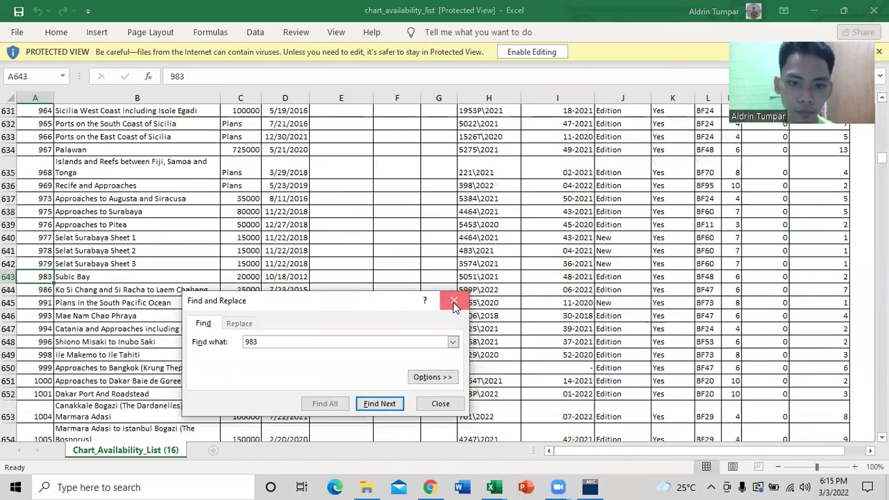
pyautogui.click(454, 300)
# Copy the Subic Bay chart's edition date, 10/18/2012, into voyage plan cell D12 and center it.
pyautogui.click(270, 279)
pyautogui.hotkey('ctrl', 'c')
pyautogui.hotkey('alt', 'Tab')
pyautogui.click(268, 223)
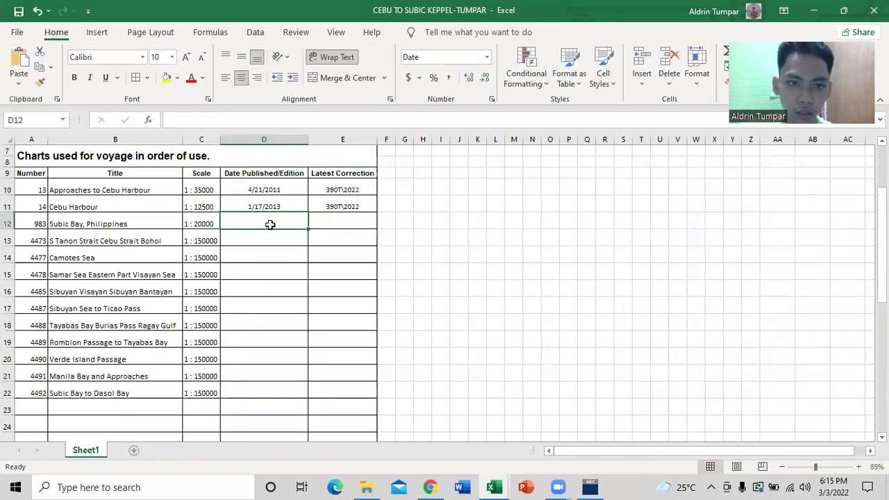
pyautogui.hotkey('ctrl', 'v')
pyautogui.press('Escape')
# Copy the Subic Bay chart's Last NM Number, 5051\2021, into Latest Correction cell E12 and center it.
pyautogui.hotkey('alt', 'Tab')
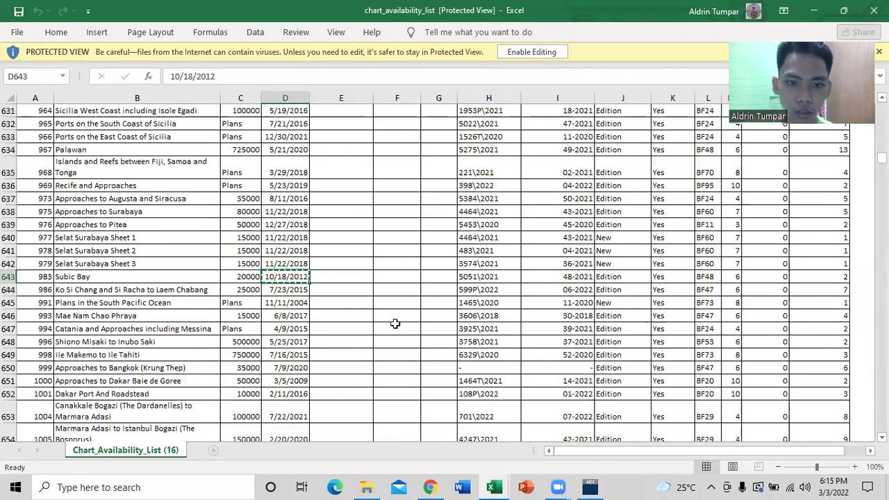
pyautogui.click(466, 277)
pyautogui.hotkey('ctrl', 'c')
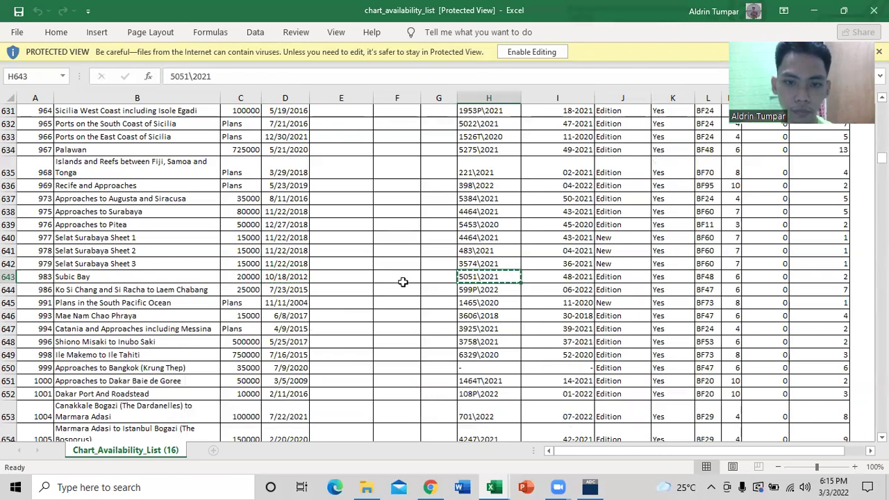
pyautogui.hotkey('alt', 'Tab')
pyautogui.click(349, 217)
pyautogui.hotkey('ctrl', 'v')
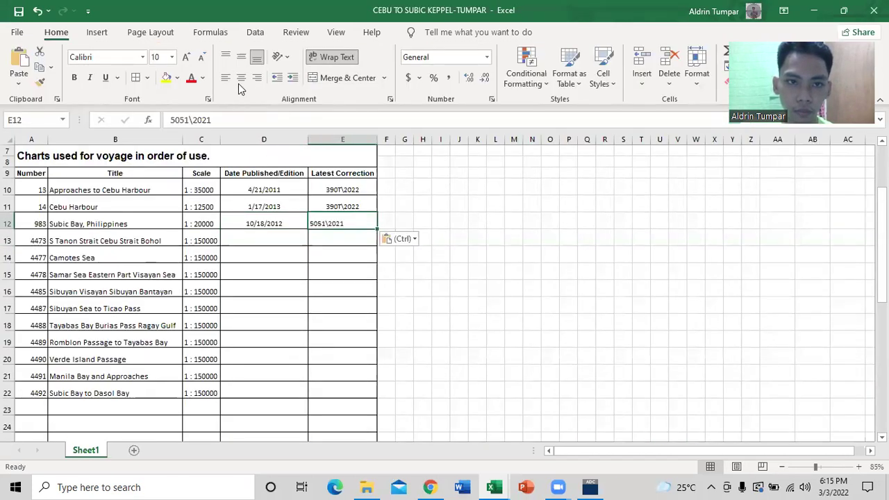
pyautogui.press('Escape')
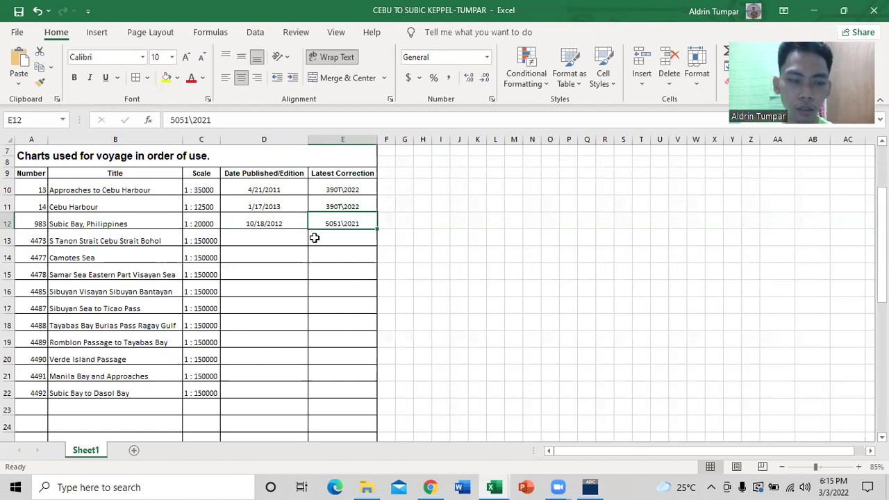
# Search the Chart Availability List for chart number 4473.
pyautogui.hotkey('alt', 'Tab')
pyautogui.click(38, 239)
pyautogui.hotkey('ctrl', 'f')
pyautogui.write('4473')
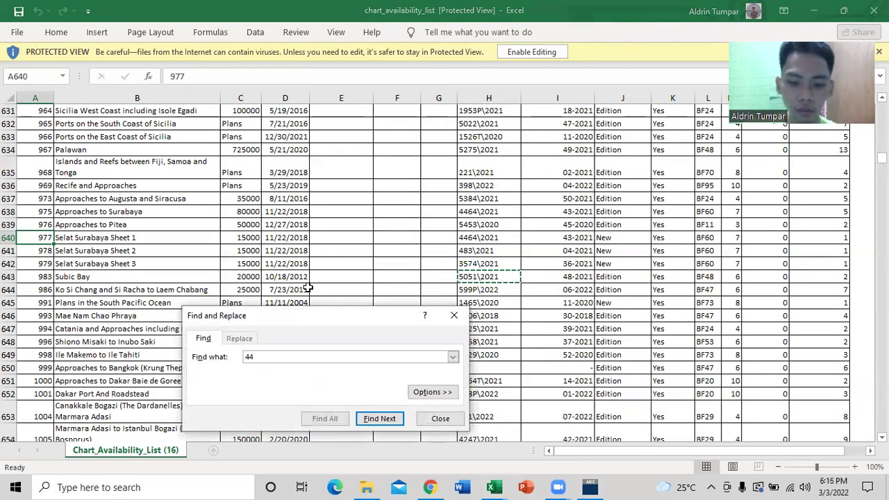
pyautogui.click(369, 422)
pyautogui.click(454, 315)
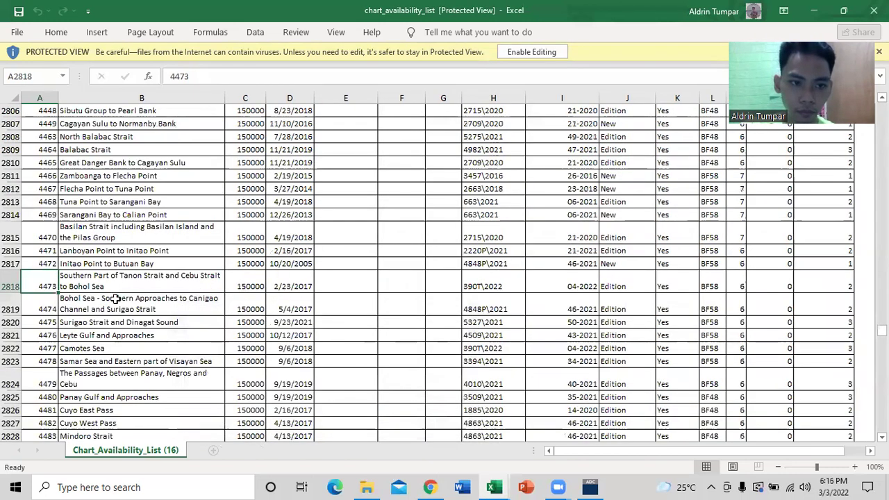
# Copy chart 4473's edition date, 2/23/2017, into voyage plan cell D13 and center it.
pyautogui.click(297, 286)
pyautogui.hotkey('ctrl', 'c')
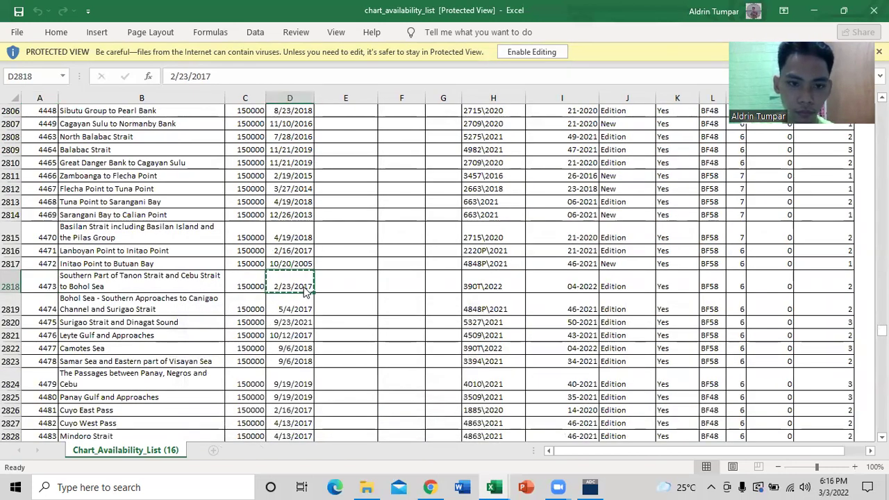
pyautogui.hotkey('alt', 'Tab')
pyautogui.click(272, 244)
pyautogui.hotkey('ctrl', 'v')
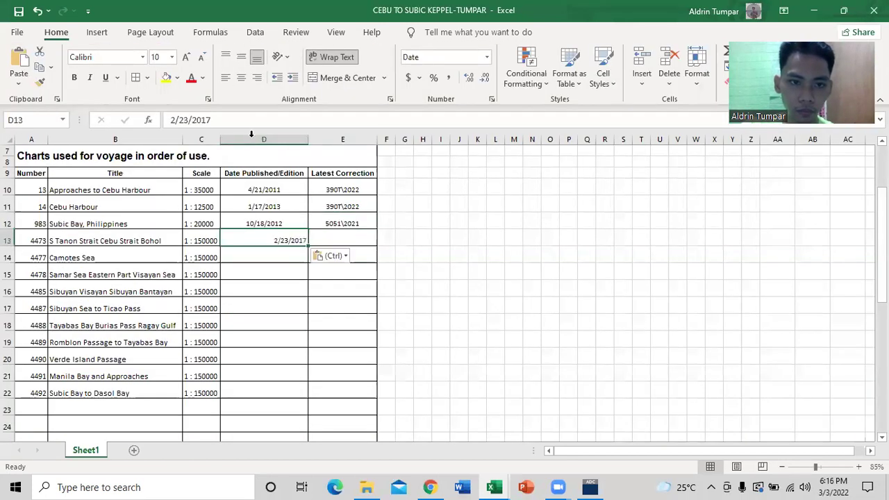
pyautogui.click(241, 77)
# Copy chart 4473's Last NM Number, 390T\2022, into Latest Correction cell E13 and center it.
pyautogui.hotkey('alt', 'Tab')
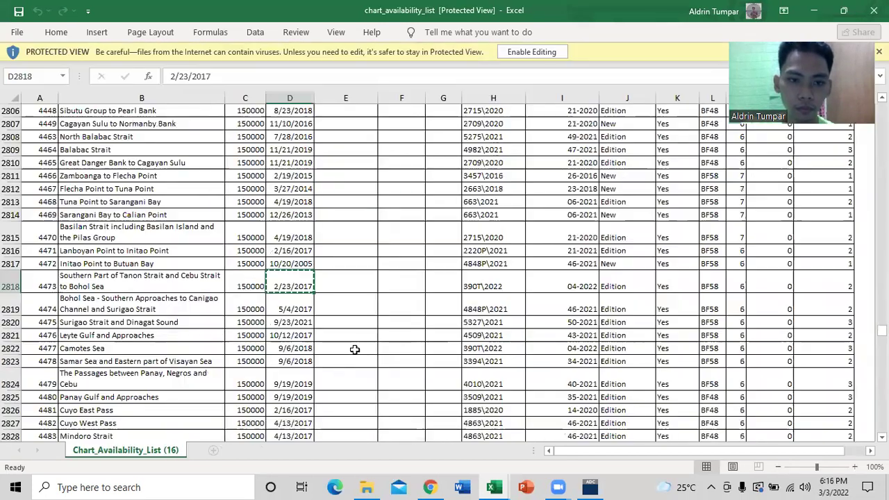
pyautogui.click(492, 287)
pyautogui.hotkey('ctrl', 'c')
pyautogui.hotkey('alt', 'Tab')
pyautogui.click(337, 243)
pyautogui.hotkey('ctrl', 'v')
pyautogui.click(241, 78)
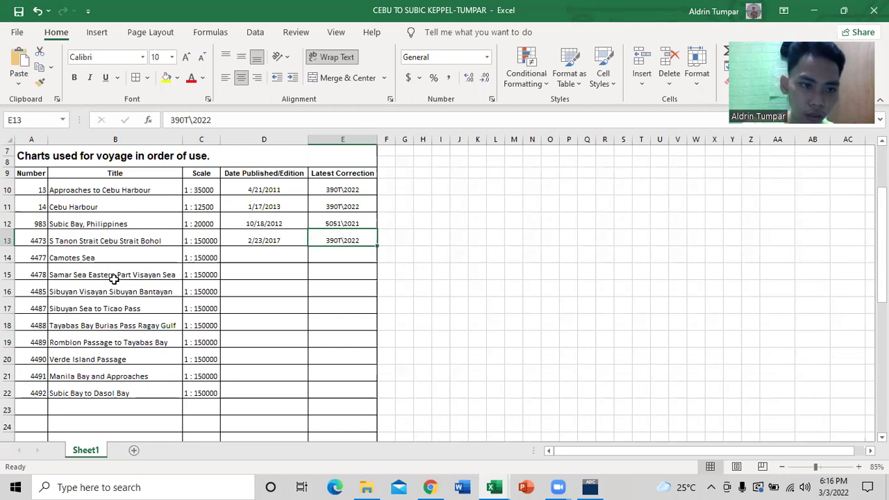
# Copy the edition dates of charts 4477 and 4478 (both 9/6/2018) into voyage plan cells D14:D15 and center them.
pyautogui.hotkey('alt', 'Tab')
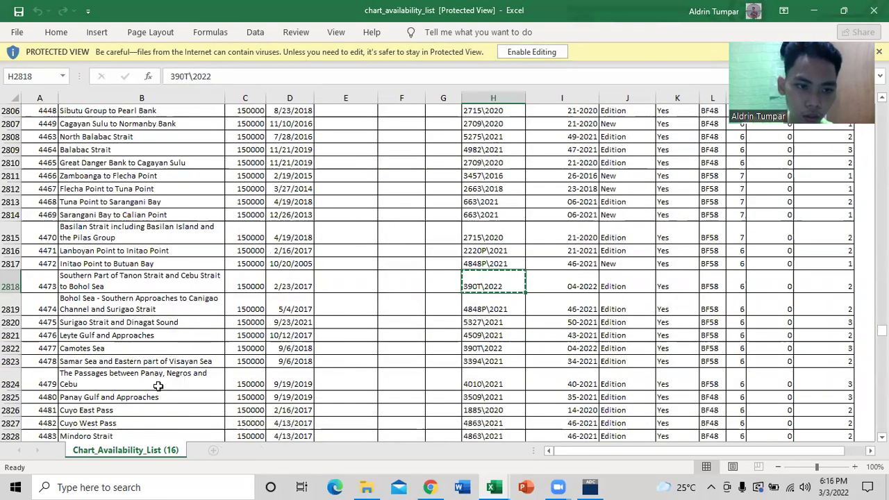
pyautogui.scroll(-2, 159, 386)
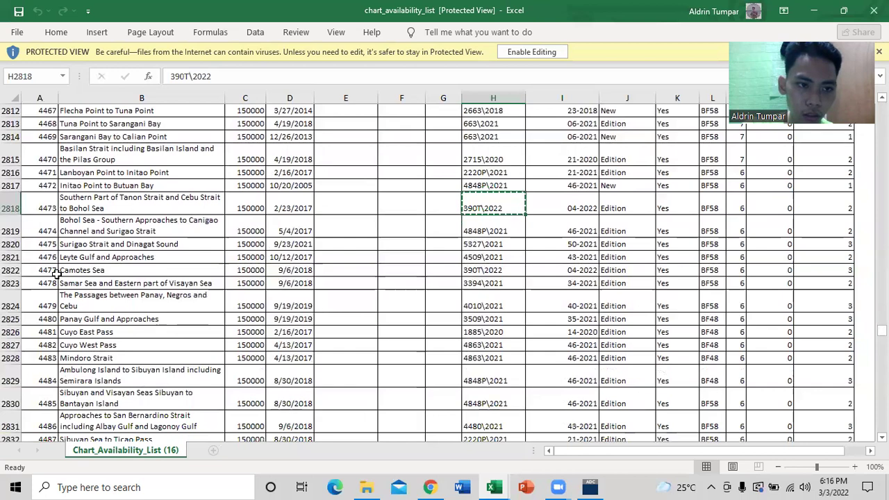
pyautogui.hotkey('alt', 'Tab')
pyautogui.hotkey('alt', 'Tab')
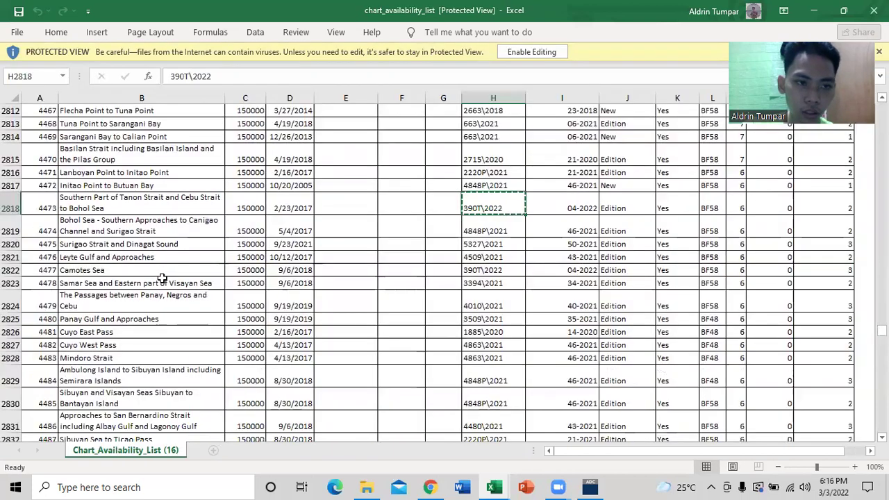
pyautogui.moveTo(283, 270); pyautogui.dragTo(287, 284)
pyautogui.hotkey('ctrl', 'c')
pyautogui.hotkey('alt', 'Tab')
pyautogui.click(273, 252)
pyautogui.hotkey('ctrl', 'v')
pyautogui.click(241, 77)
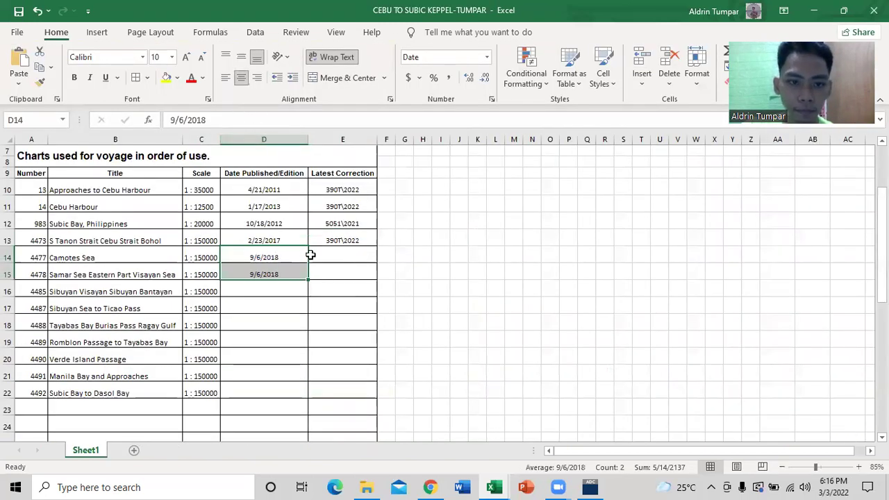
# Copy the Last NM Numbers of charts 4477 and 4478 (390T\2022 and 3394\2021) into E14:E15 and center them.
pyautogui.hotkey('alt', 'Tab')
pyautogui.moveTo(471, 270); pyautogui.dragTo(475, 284)
pyautogui.hotkey('ctrl', 'c')
pyautogui.hotkey('alt', 'Tab')
pyautogui.click(341, 254)
pyautogui.hotkey('ctrl', 'v')
pyautogui.click(241, 77)
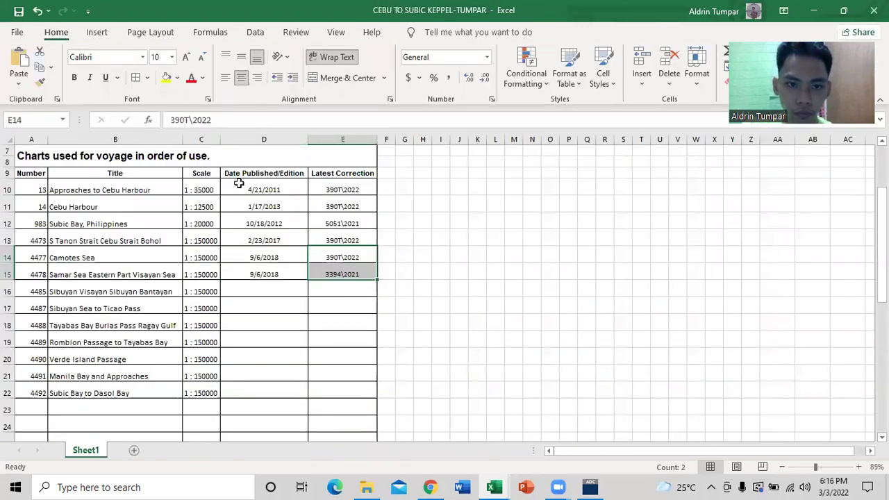
# Copy chart 4485's edition date, 8/30/2018, into voyage plan cell D16 and center it.
pyautogui.scroll(-1, 245, 281)
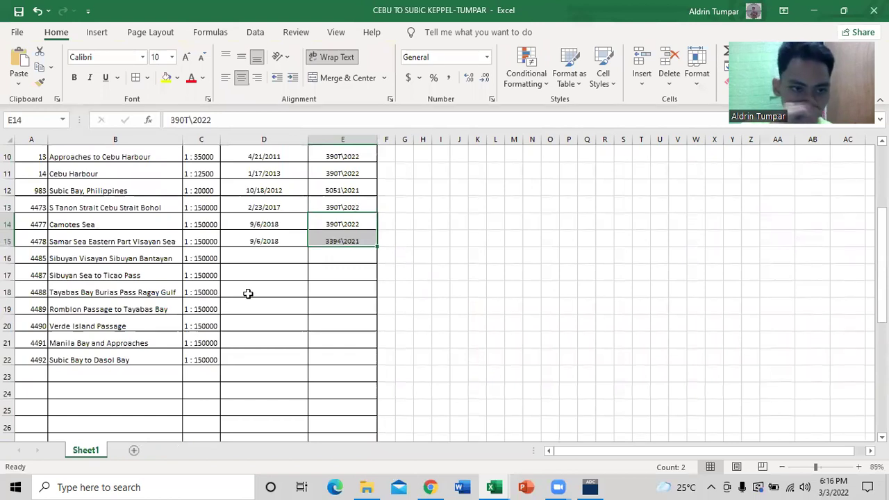
pyautogui.hotkey('alt', 'Tab')
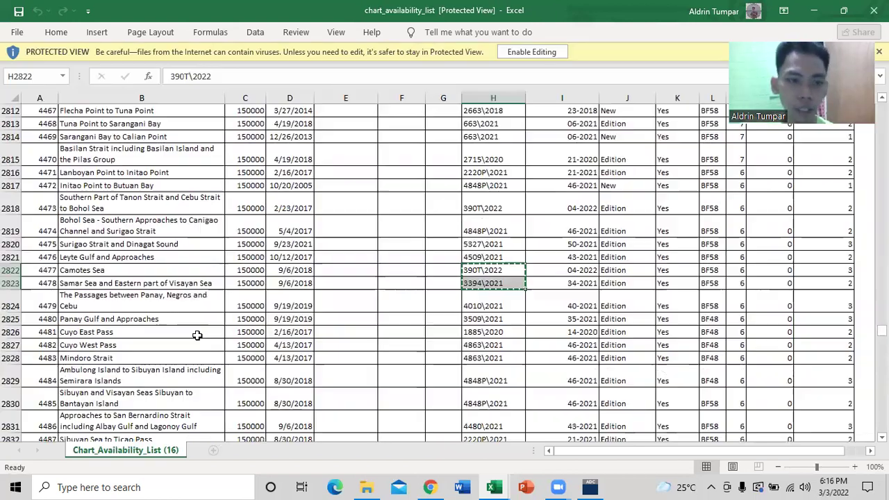
pyautogui.scroll(-5, 198, 337)
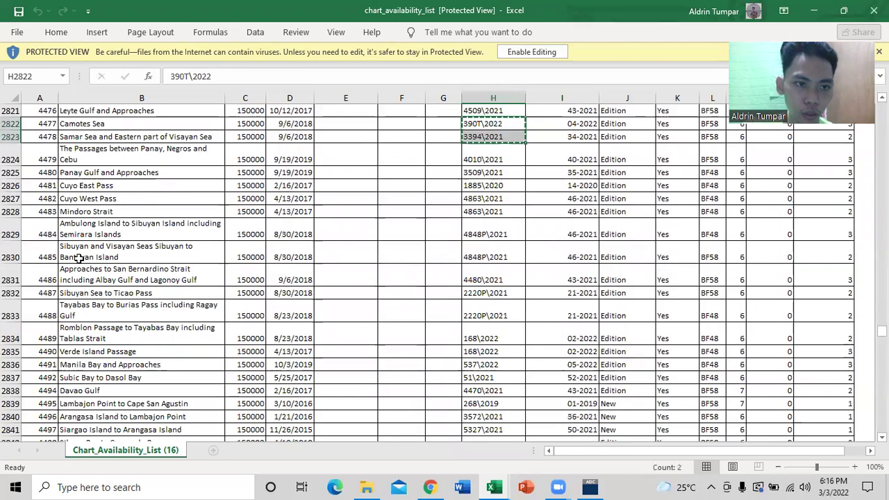
pyautogui.click(287, 256)
pyautogui.hotkey('ctrl', 'c')
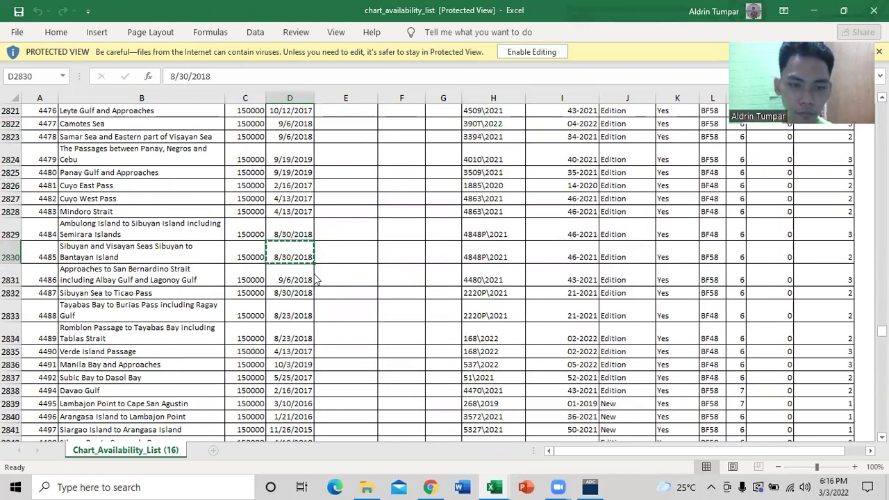
pyautogui.hotkey('alt', 'Tab')
pyautogui.hotkey('ctrl', 'v')
pyautogui.click(241, 78)
# Copy chart 4485's Last NM Number, 4848P\2021, into Latest Correction cell E16 and center it.
pyautogui.hotkey('alt', 'Tab')
pyautogui.click(476, 255)
pyautogui.hotkey('ctrl', 'c')
pyautogui.hotkey('alt', 'Tab')
pyautogui.click(331, 255)
pyautogui.hotkey('ctrl', 'v')
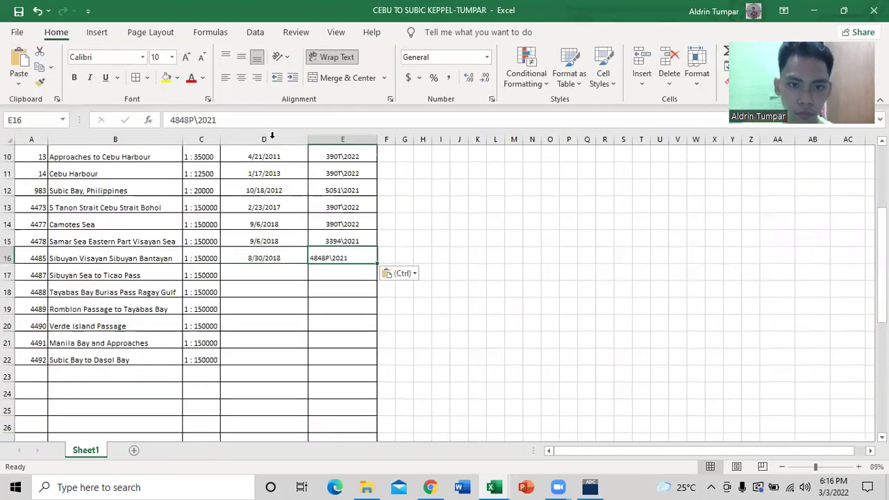
pyautogui.click(240, 78)
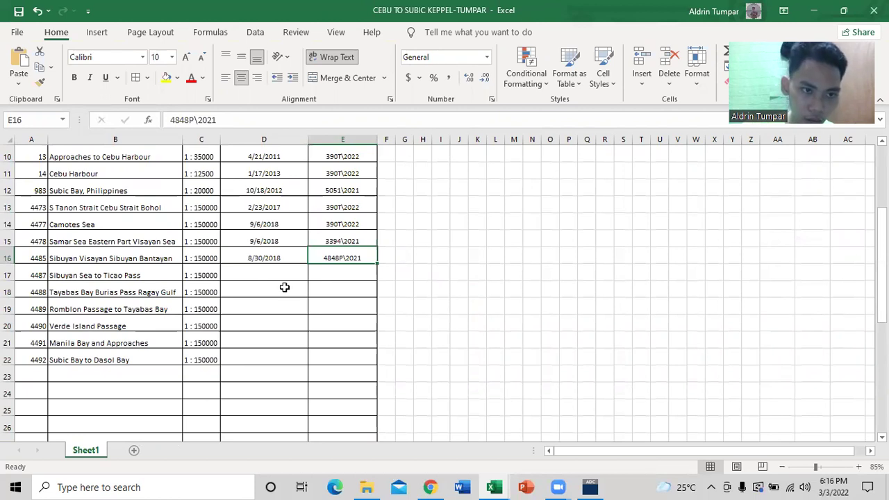
# Copy the edition dates of charts 4487 through 4492 from the Chart Availability List into voyage plan cells D17:D22 and center them.
pyautogui.hotkey('alt', 'Tab')
pyautogui.scroll(-2, 238, 294)
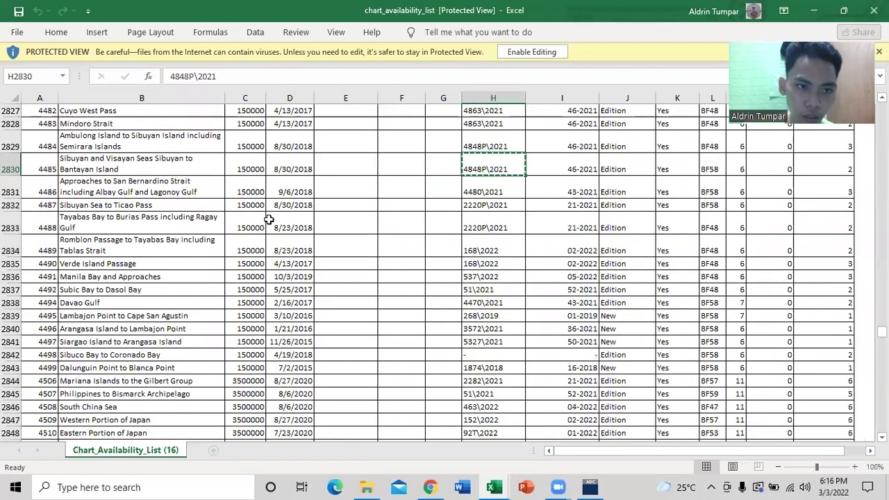
pyautogui.moveTo(288, 206); pyautogui.dragTo(296, 292)
pyautogui.hotkey('ctrl', 'c')
pyautogui.hotkey('alt', 'Tab')
pyautogui.click(276, 278)
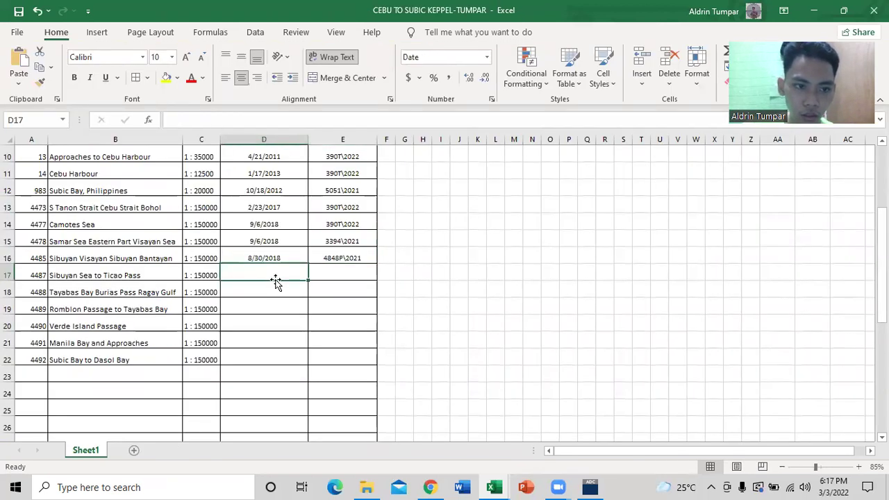
pyautogui.hotkey('ctrl', 'v')
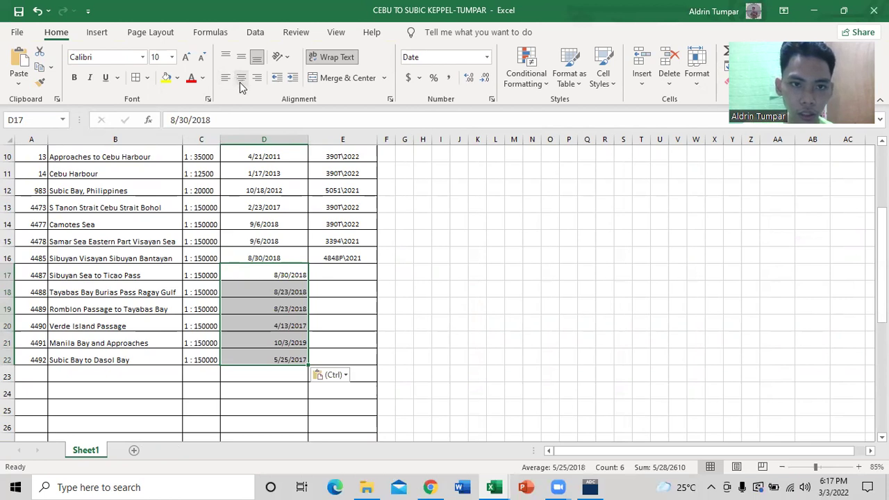
# Copy the Last NM Numbers of charts 4487 through 4492 into Latest Correction cells E17:E22 of the voyage plan and center them.
pyautogui.hotkey('alt', 'Tab')
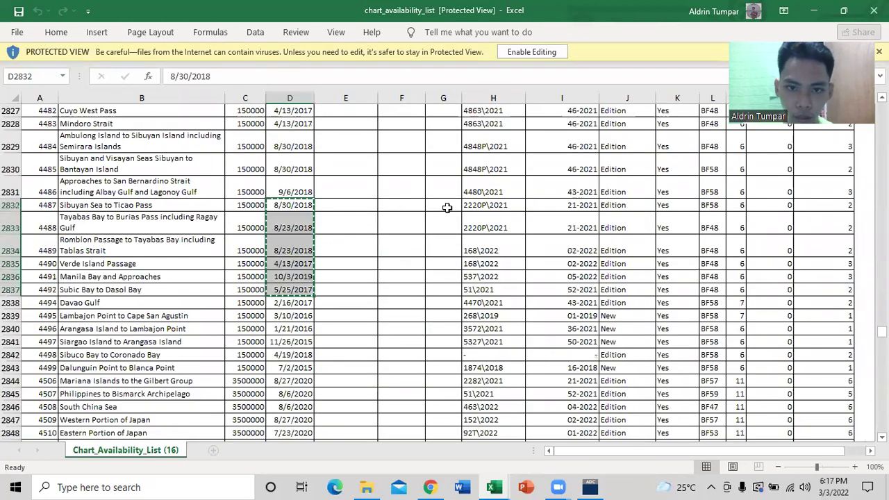
pyautogui.moveTo(477, 204); pyautogui.dragTo(480, 290)
pyautogui.hotkey('ctrl', 'c')
pyautogui.hotkey('alt', 'Tab')
pyautogui.click(354, 272)
pyautogui.hotkey('ctrl', 'v')
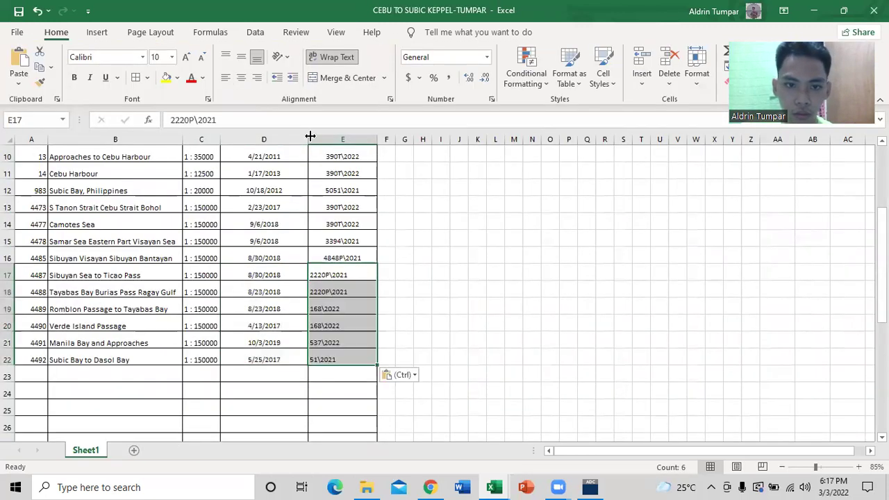
# Review the voyage plan's chart table from row 10 to row 22, checking the edition dates and latest corrections.
pyautogui.scroll(3, 396, 301)
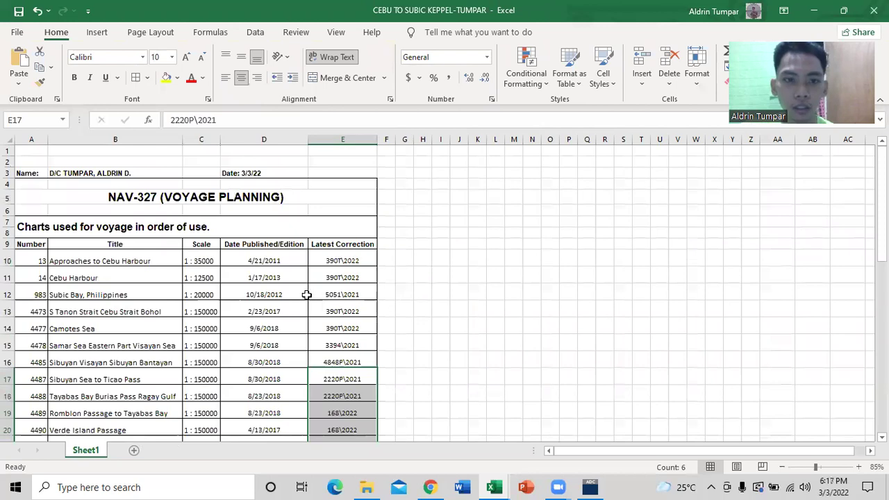
pyautogui.scroll(-2, 307, 293)
pyautogui.scroll(2, 248, 255)
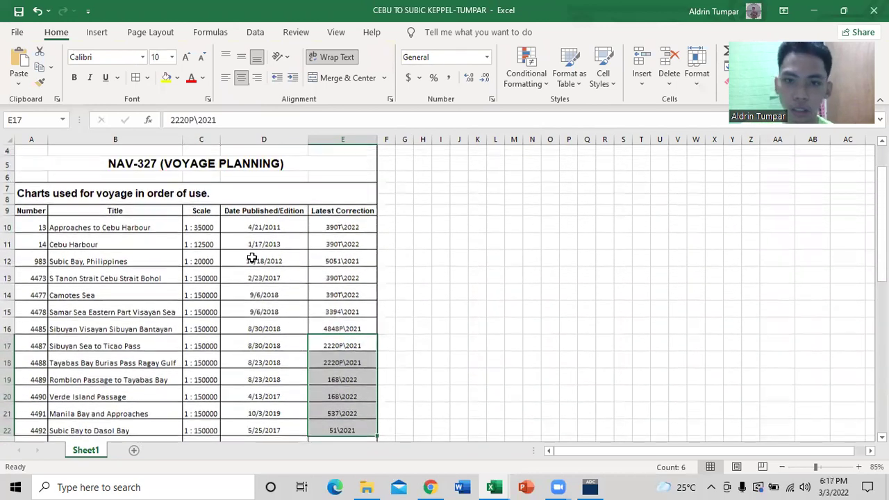
pyautogui.keyDown('ctrl'); pyautogui.scroll(-1, 244, 293); pyautogui.keyUp('ctrl')
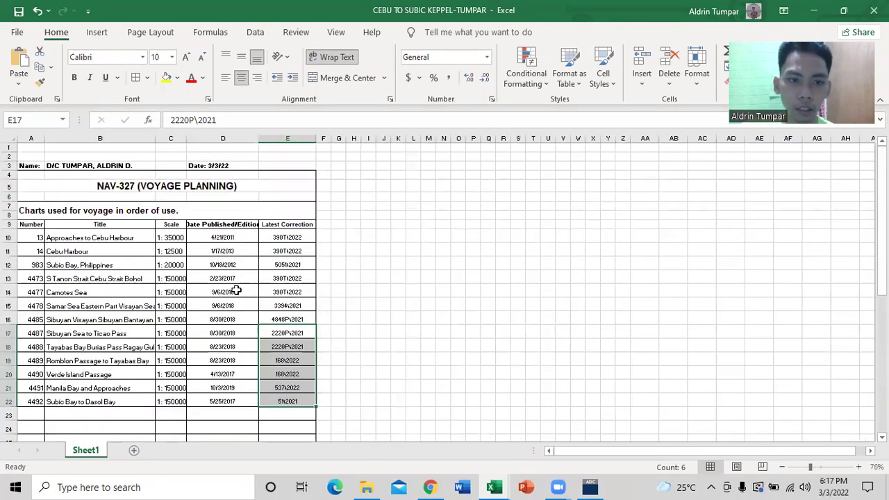
pyautogui.keyDown('ctrl'); pyautogui.scroll(1, 237, 291); pyautogui.keyUp('ctrl')
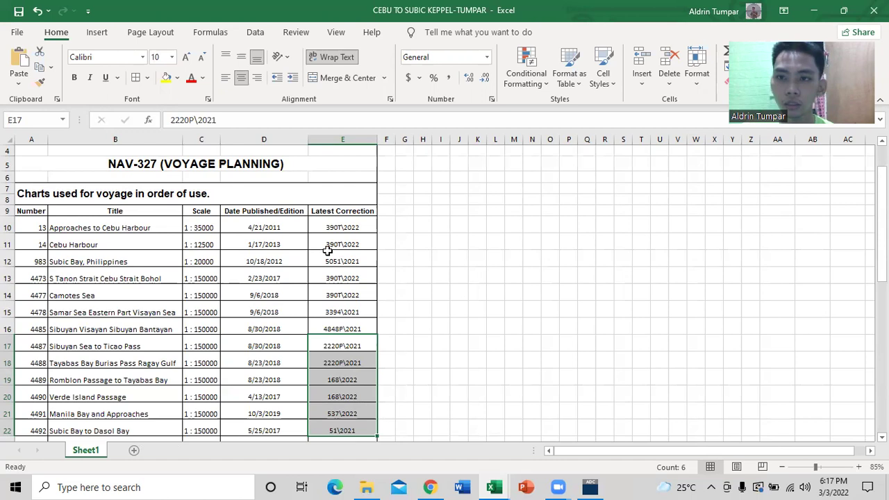
pyautogui.scroll(-1, 363, 249)
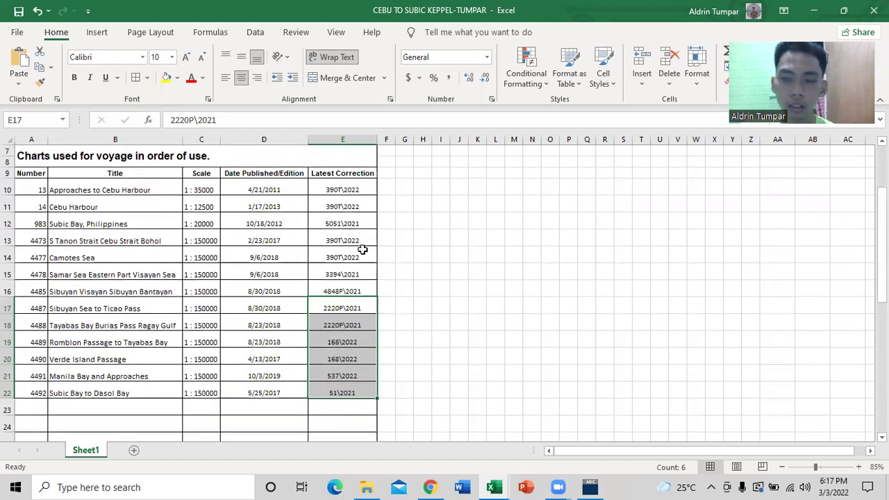
pyautogui.scroll(2, 389, 253)
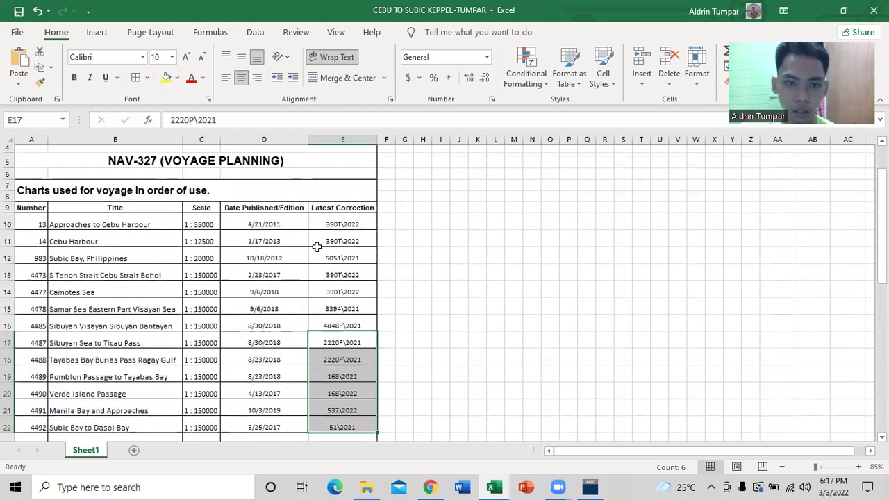
pyautogui.scroll(-1, 324, 230)
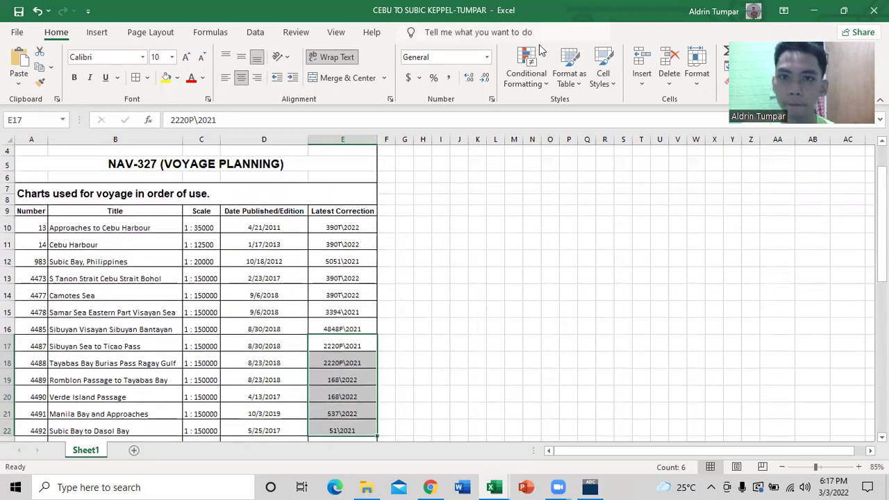